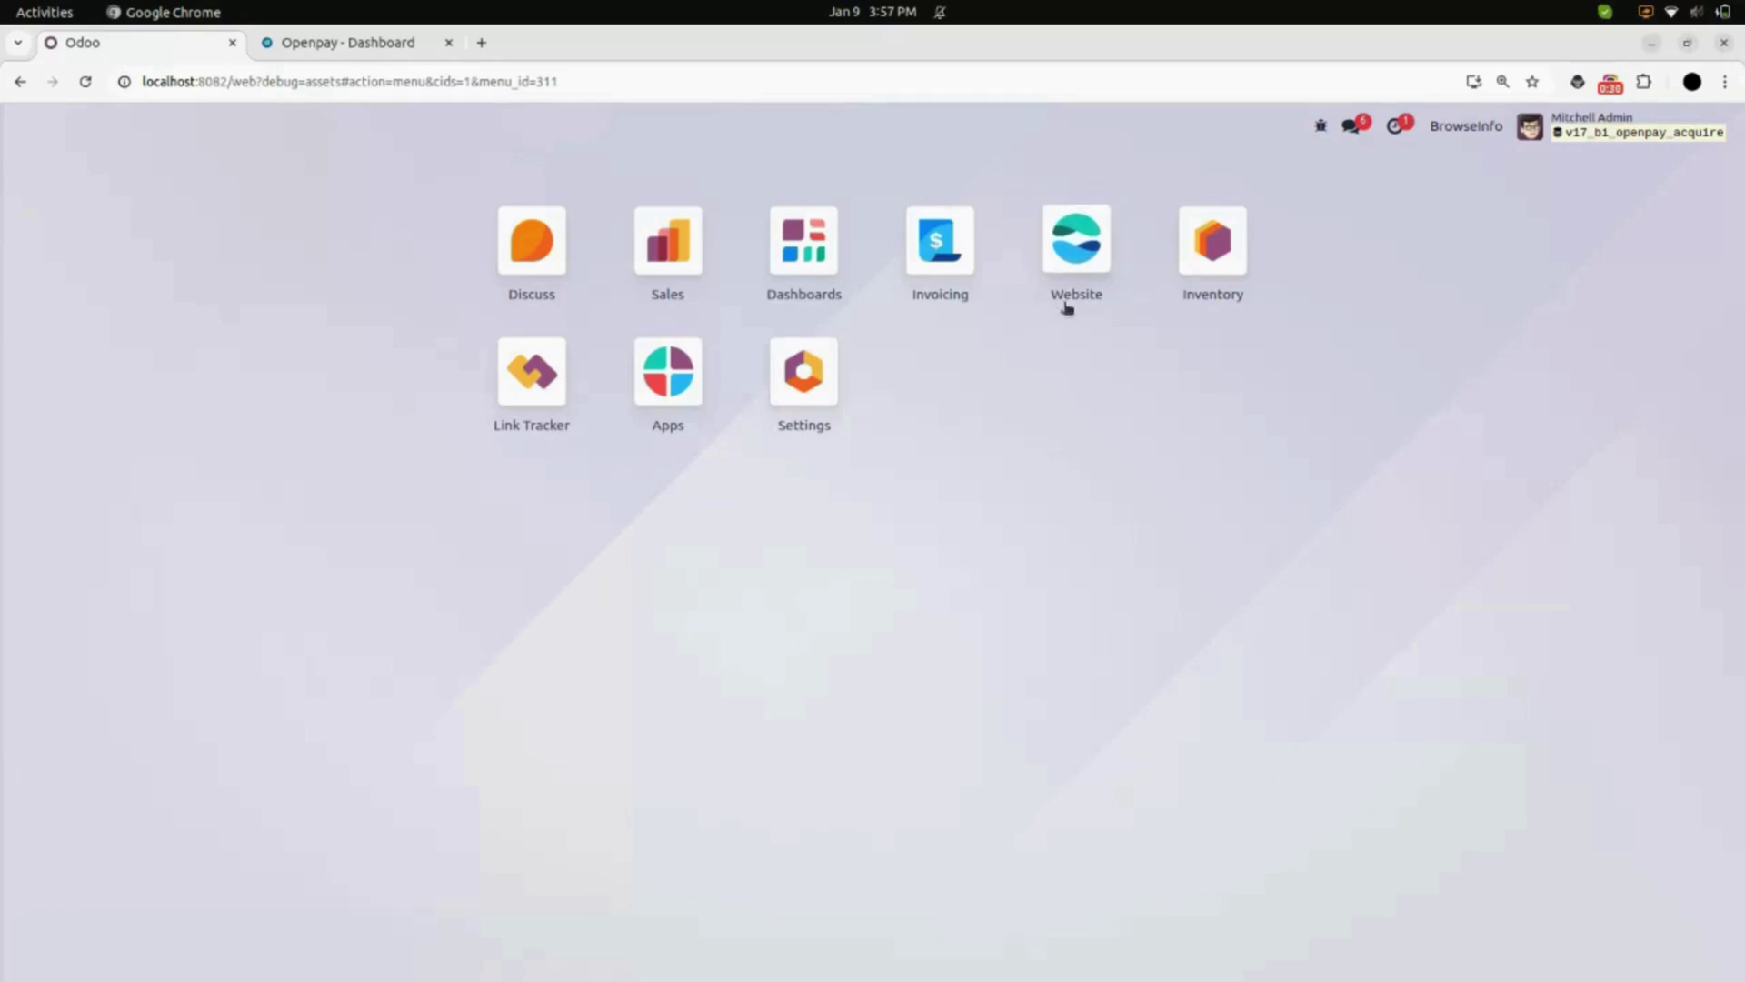
# Step: Open the openpay payment provider record in the Website app's configuration to view its credentials
pyautogui.click(1079, 252)
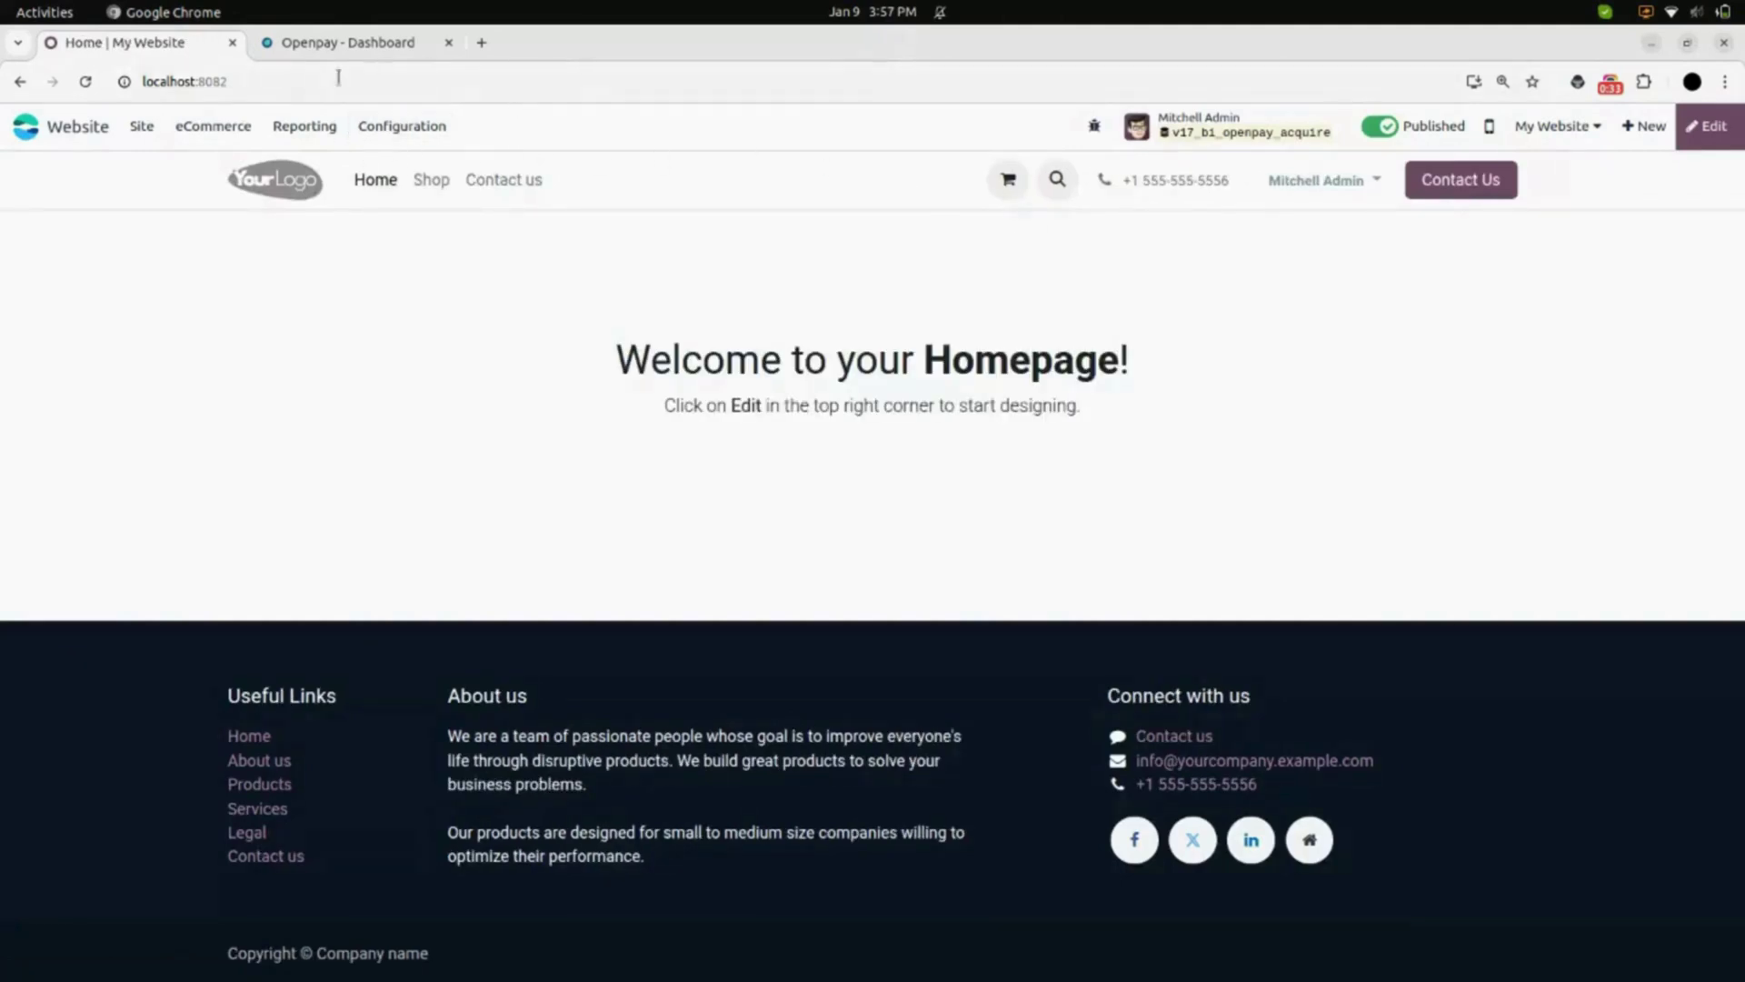
pyautogui.click(414, 131)
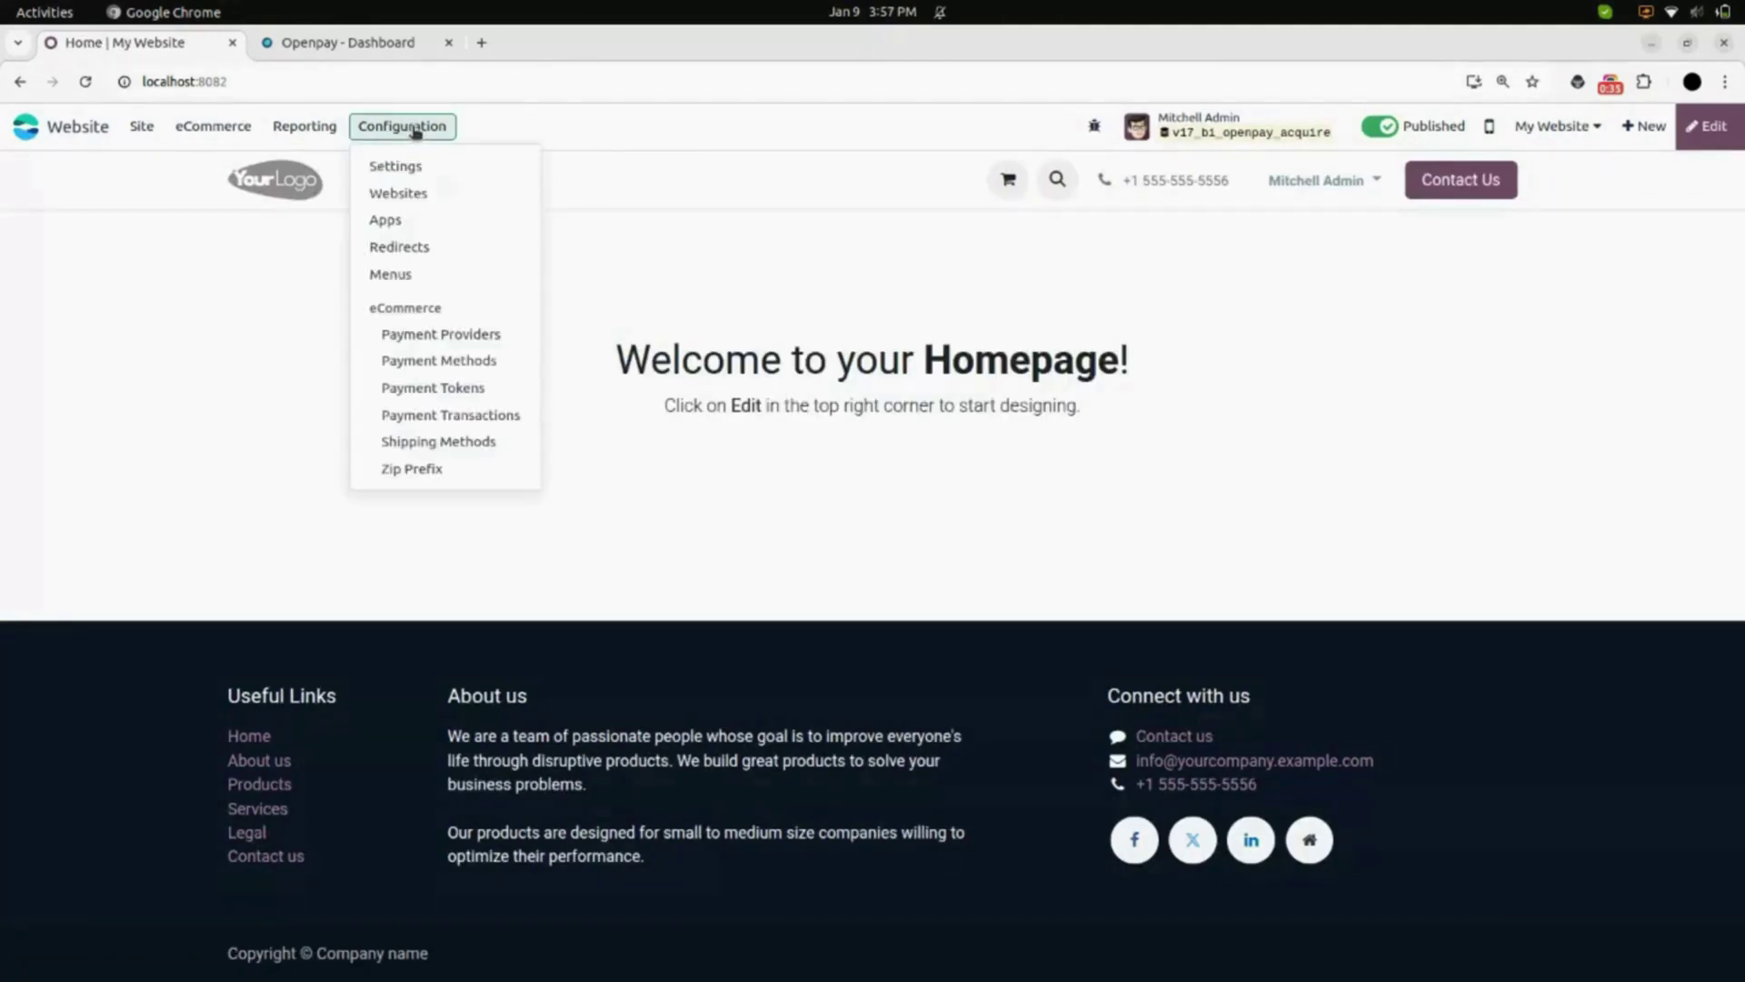
pyautogui.click(489, 338)
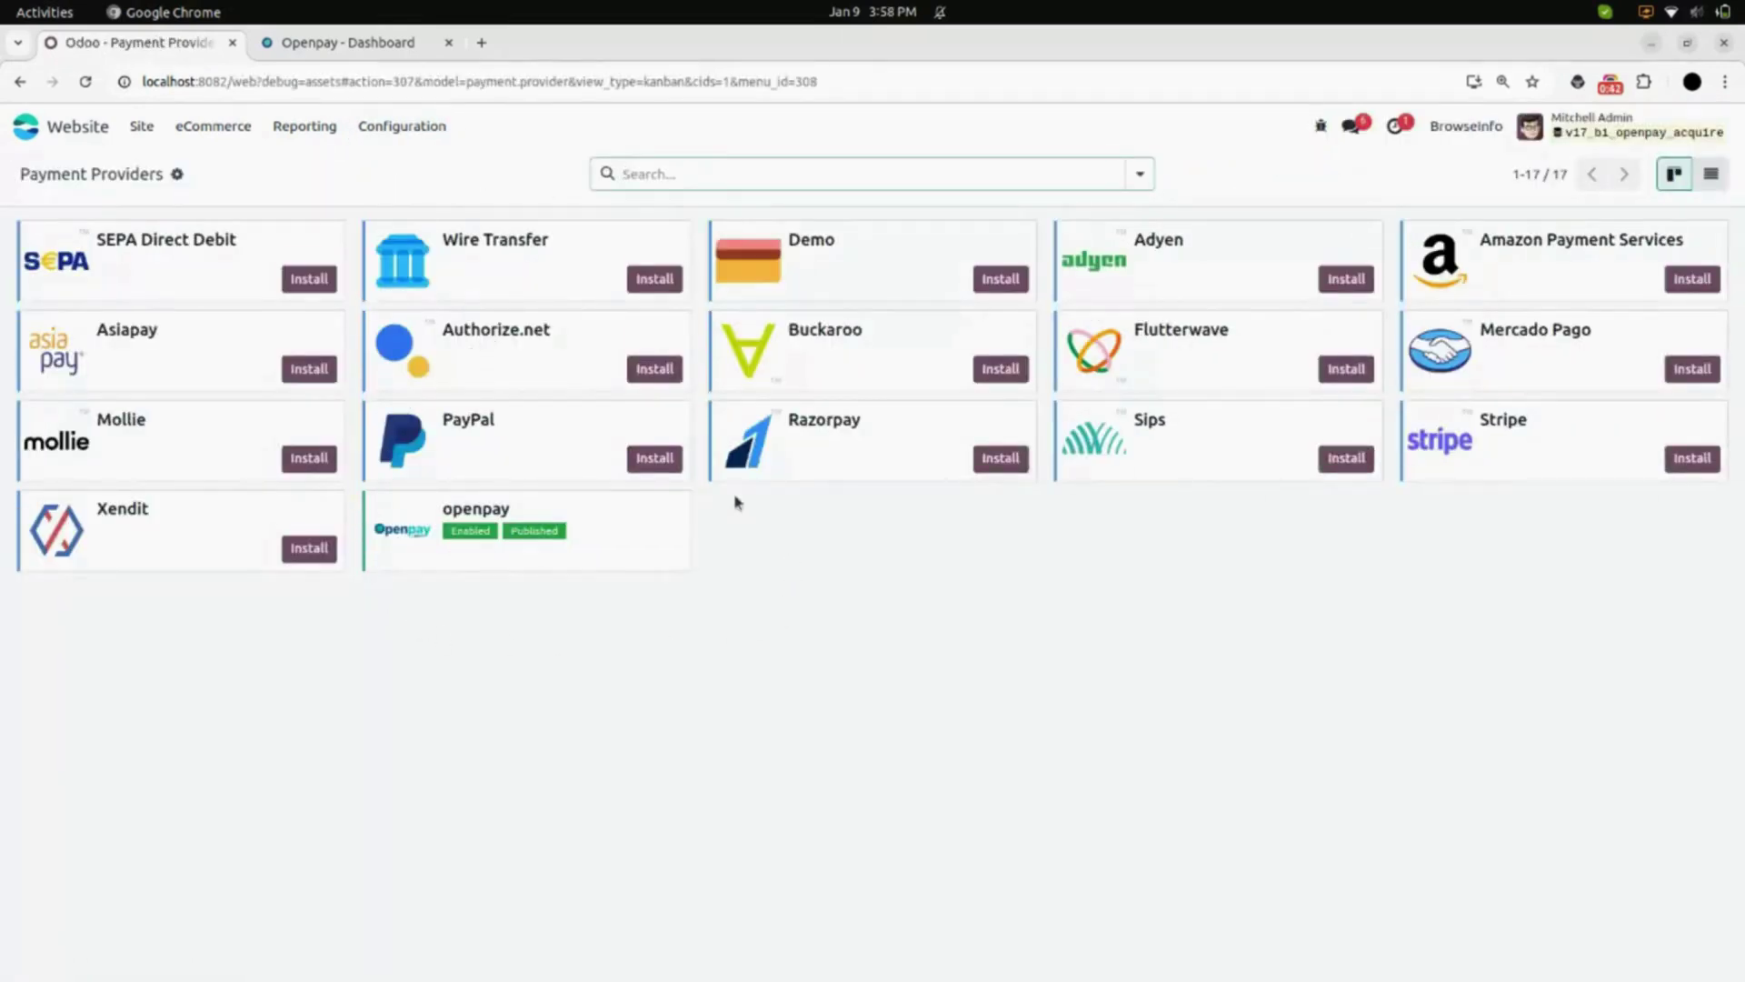
pyautogui.click(625, 548)
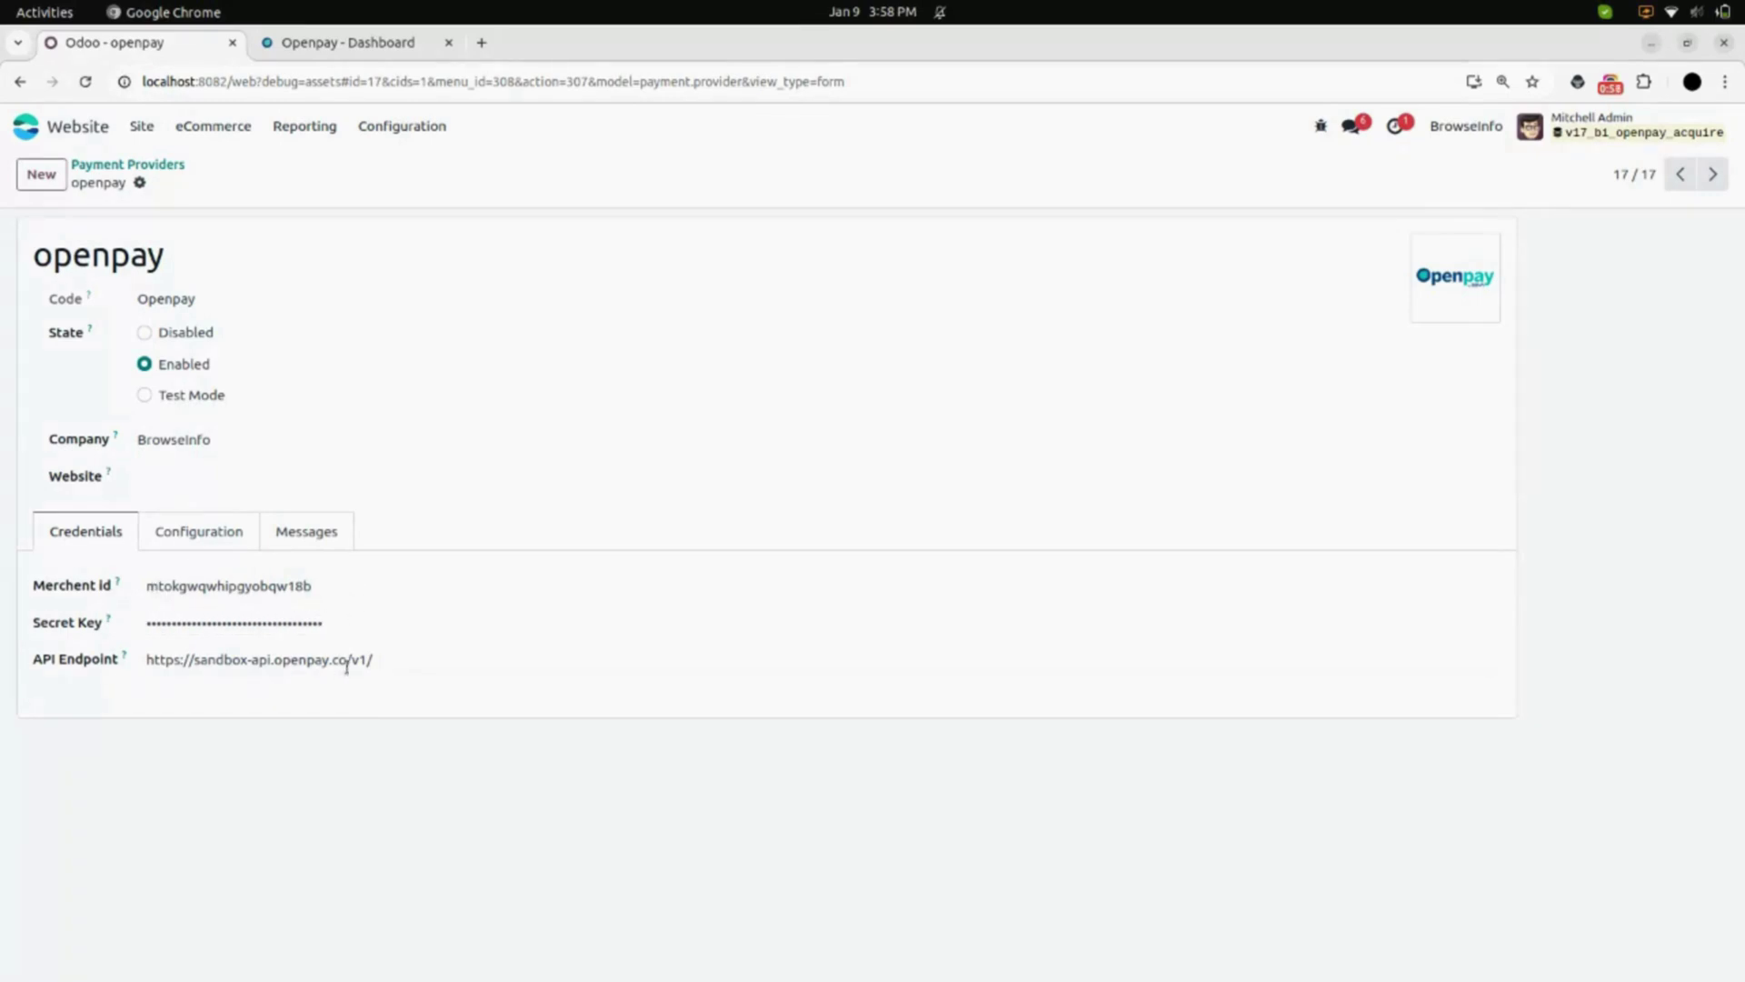
# Step: Switch to the Openpay dashboard, view the account's API credentials and close them
pyautogui.click(371, 47)
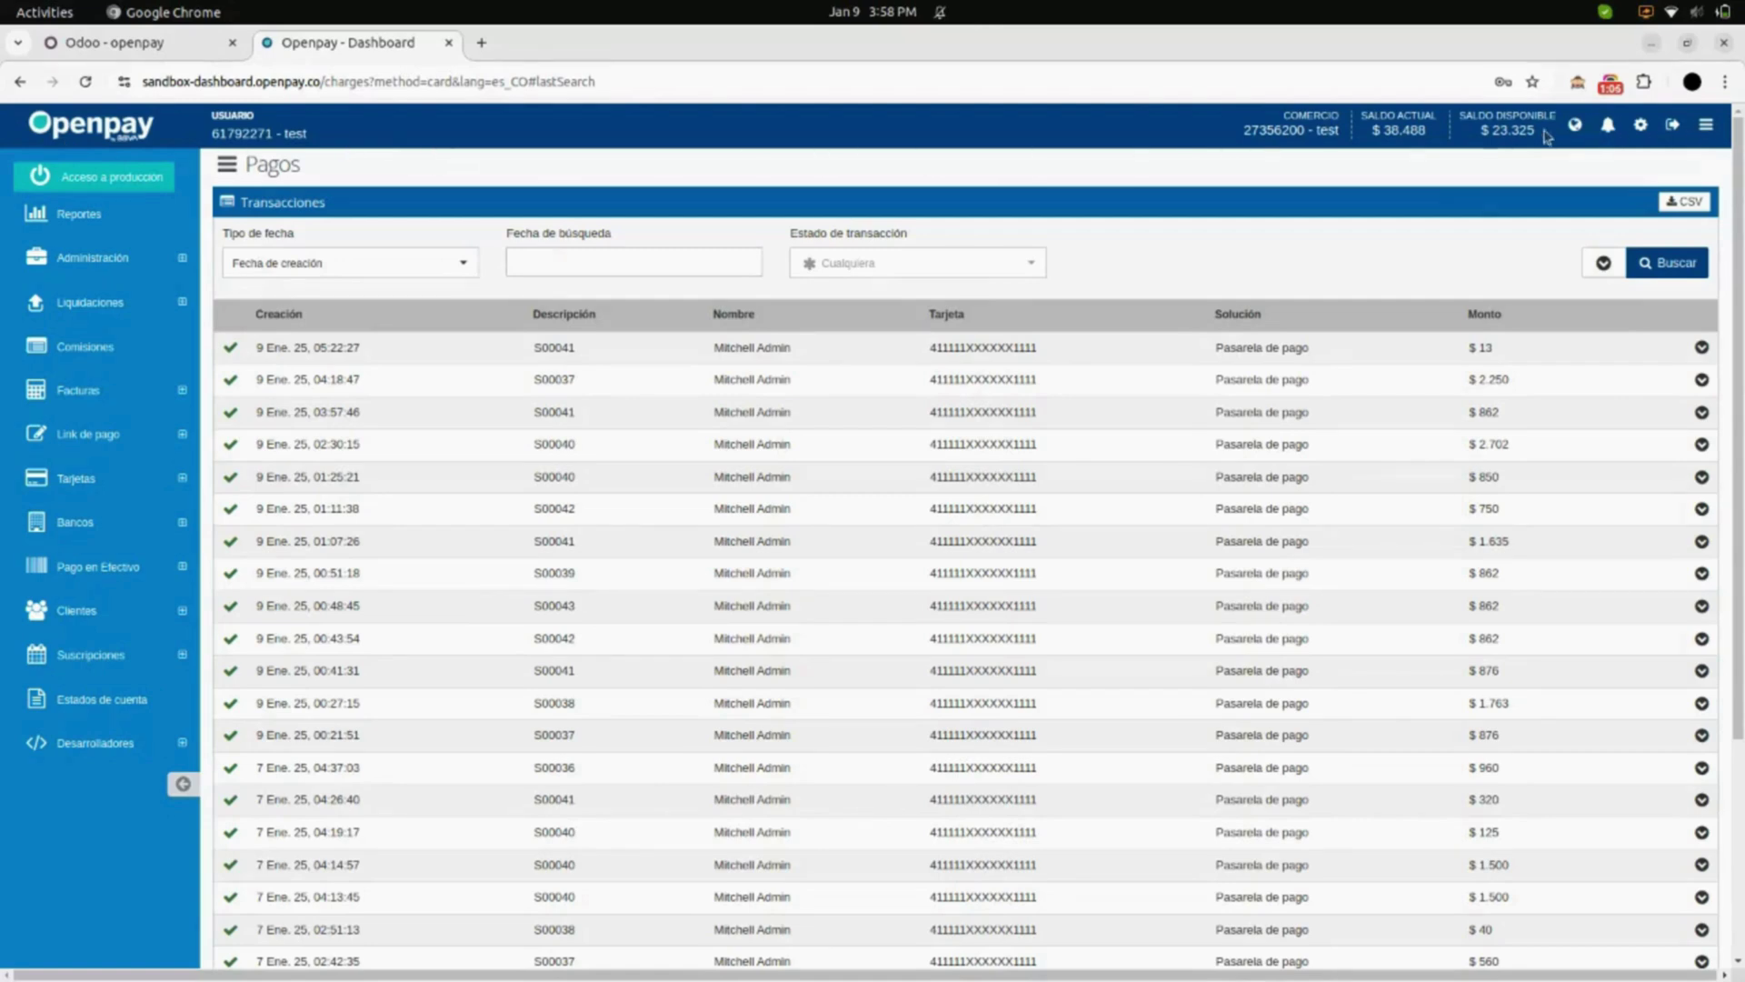
pyautogui.click(1637, 133)
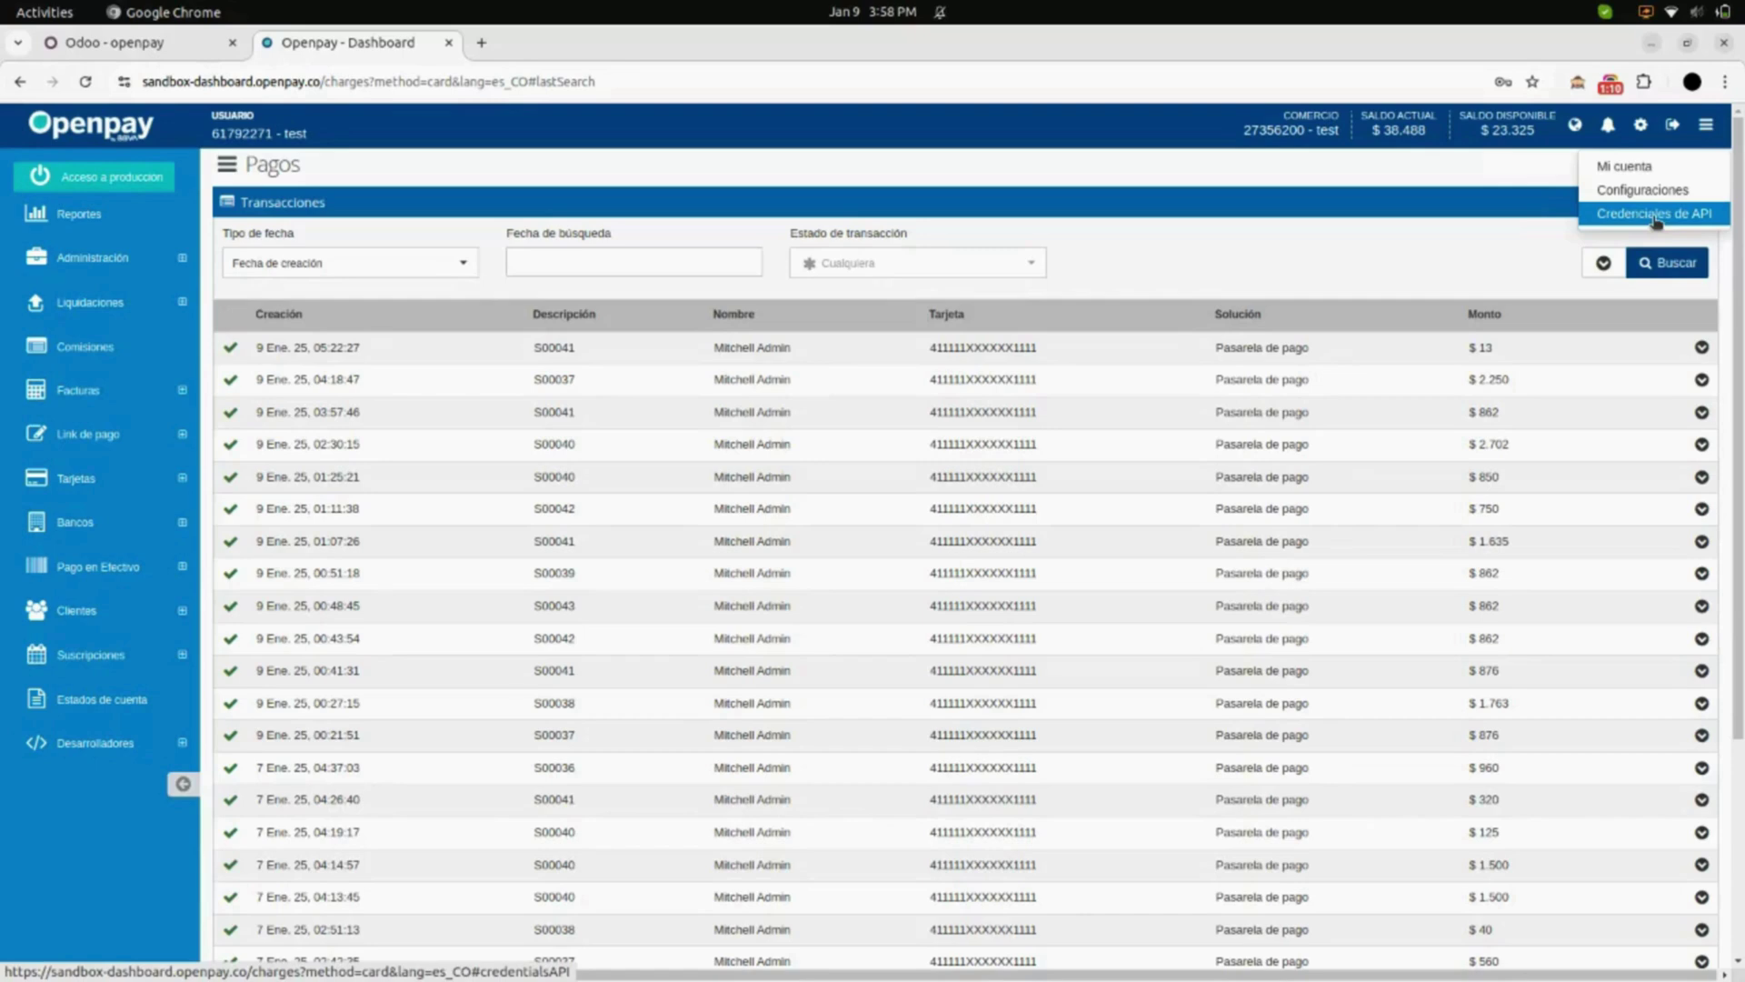
pyautogui.click(1656, 215)
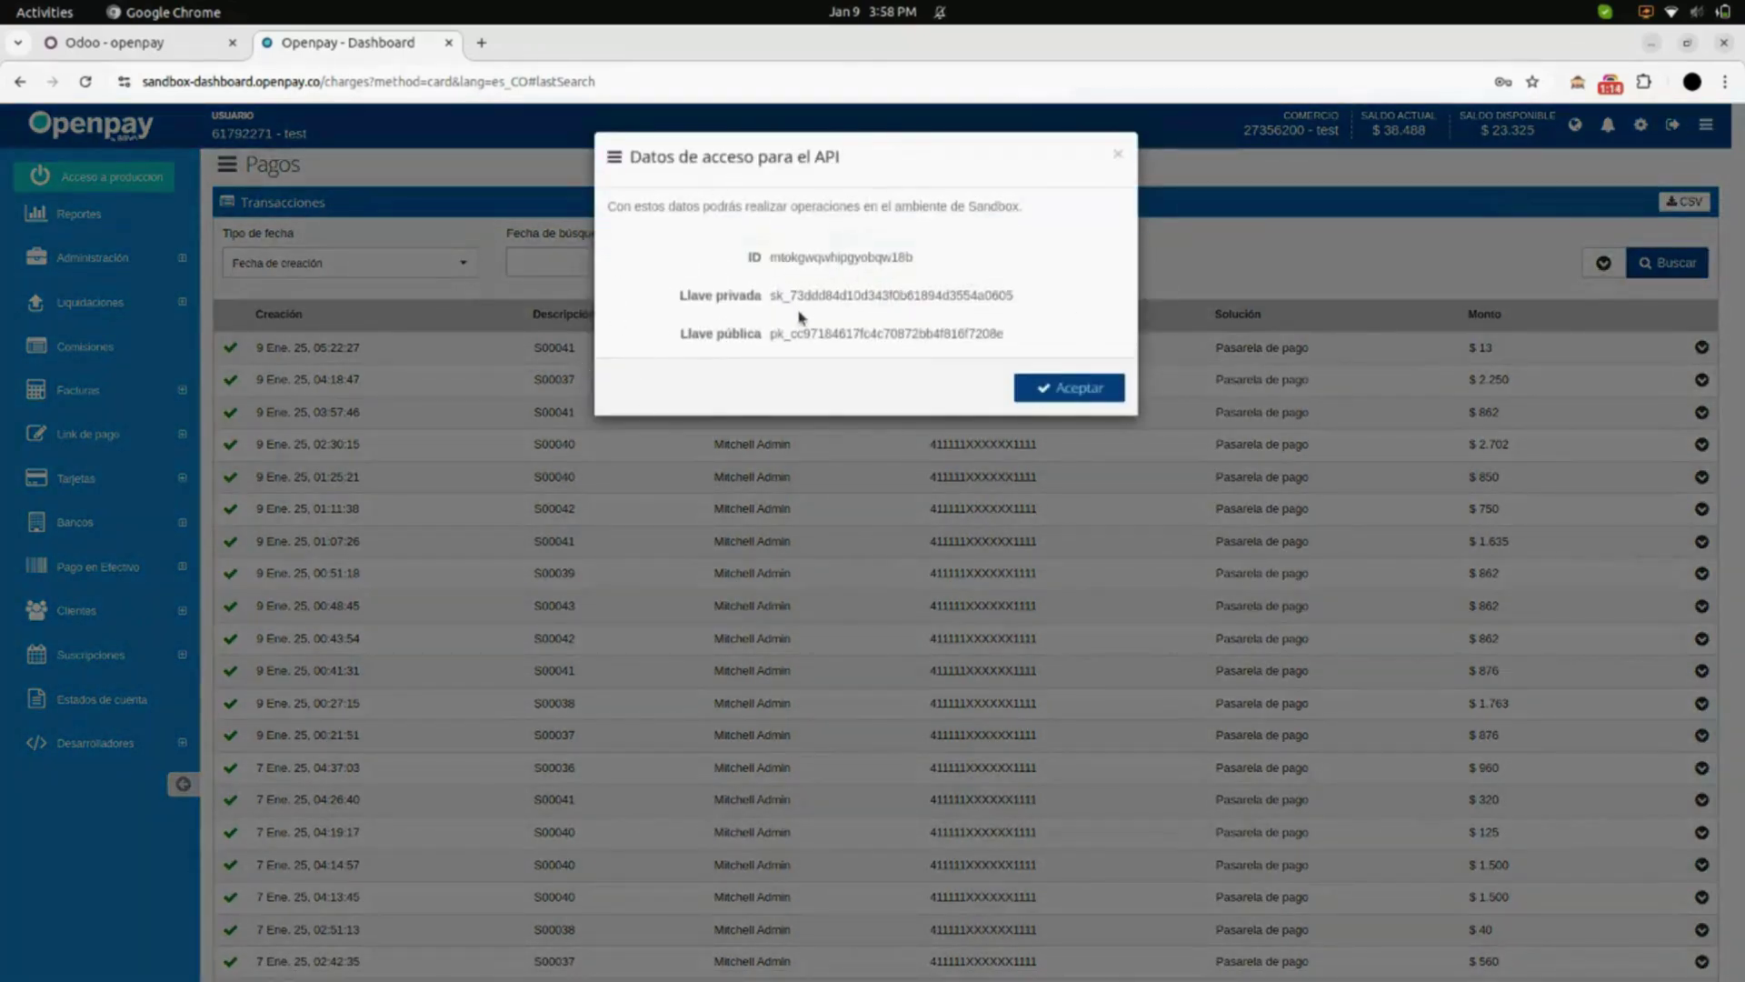
pyautogui.click(1119, 155)
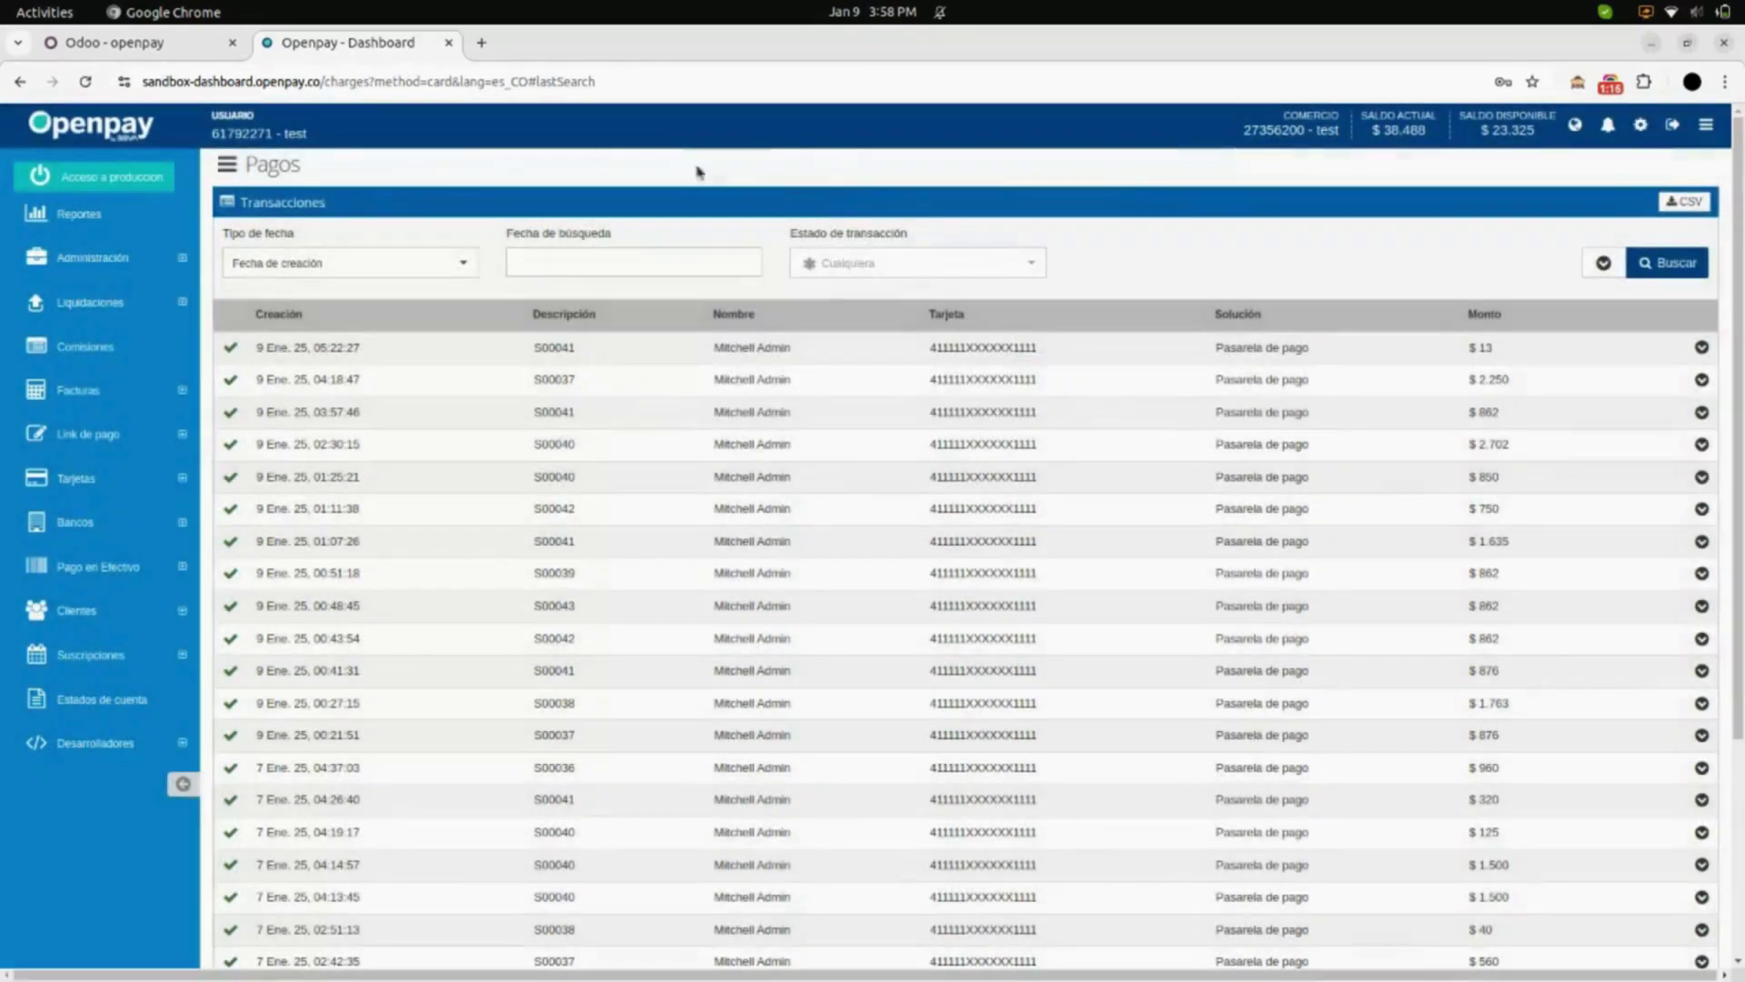
# Step: Switch back to Odoo, leave the payment providers and open the website's shop page
pyautogui.click(125, 41)
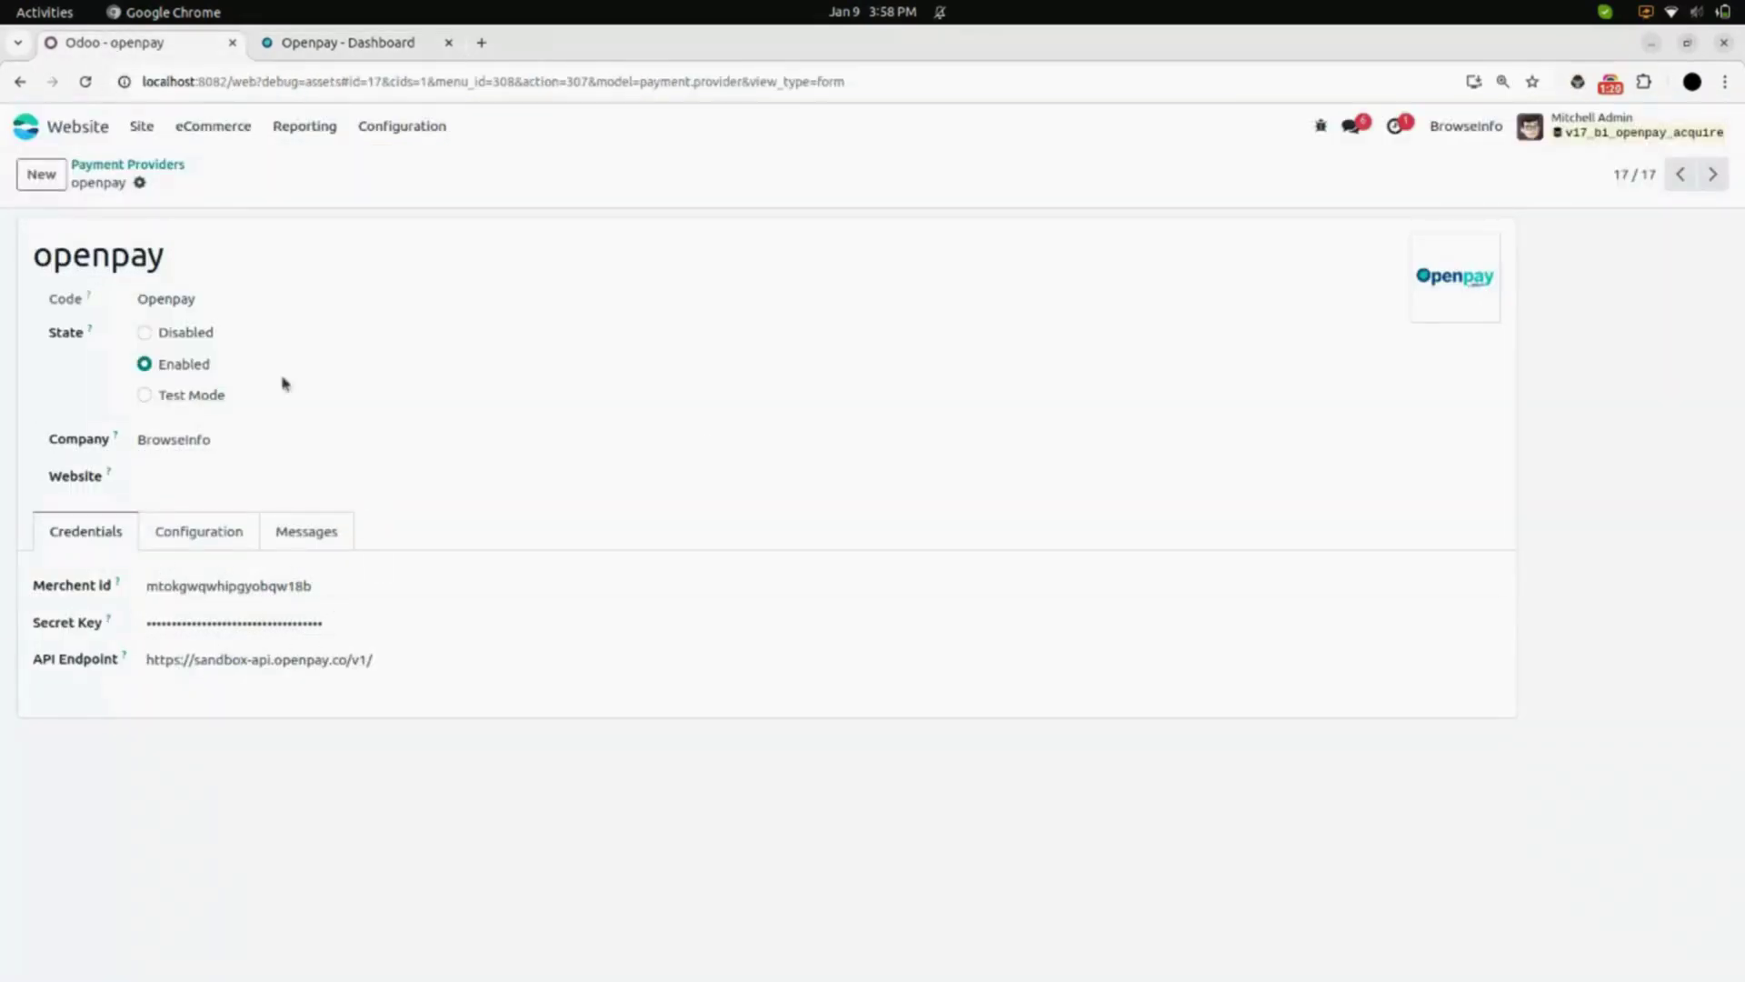
pyautogui.click(102, 165)
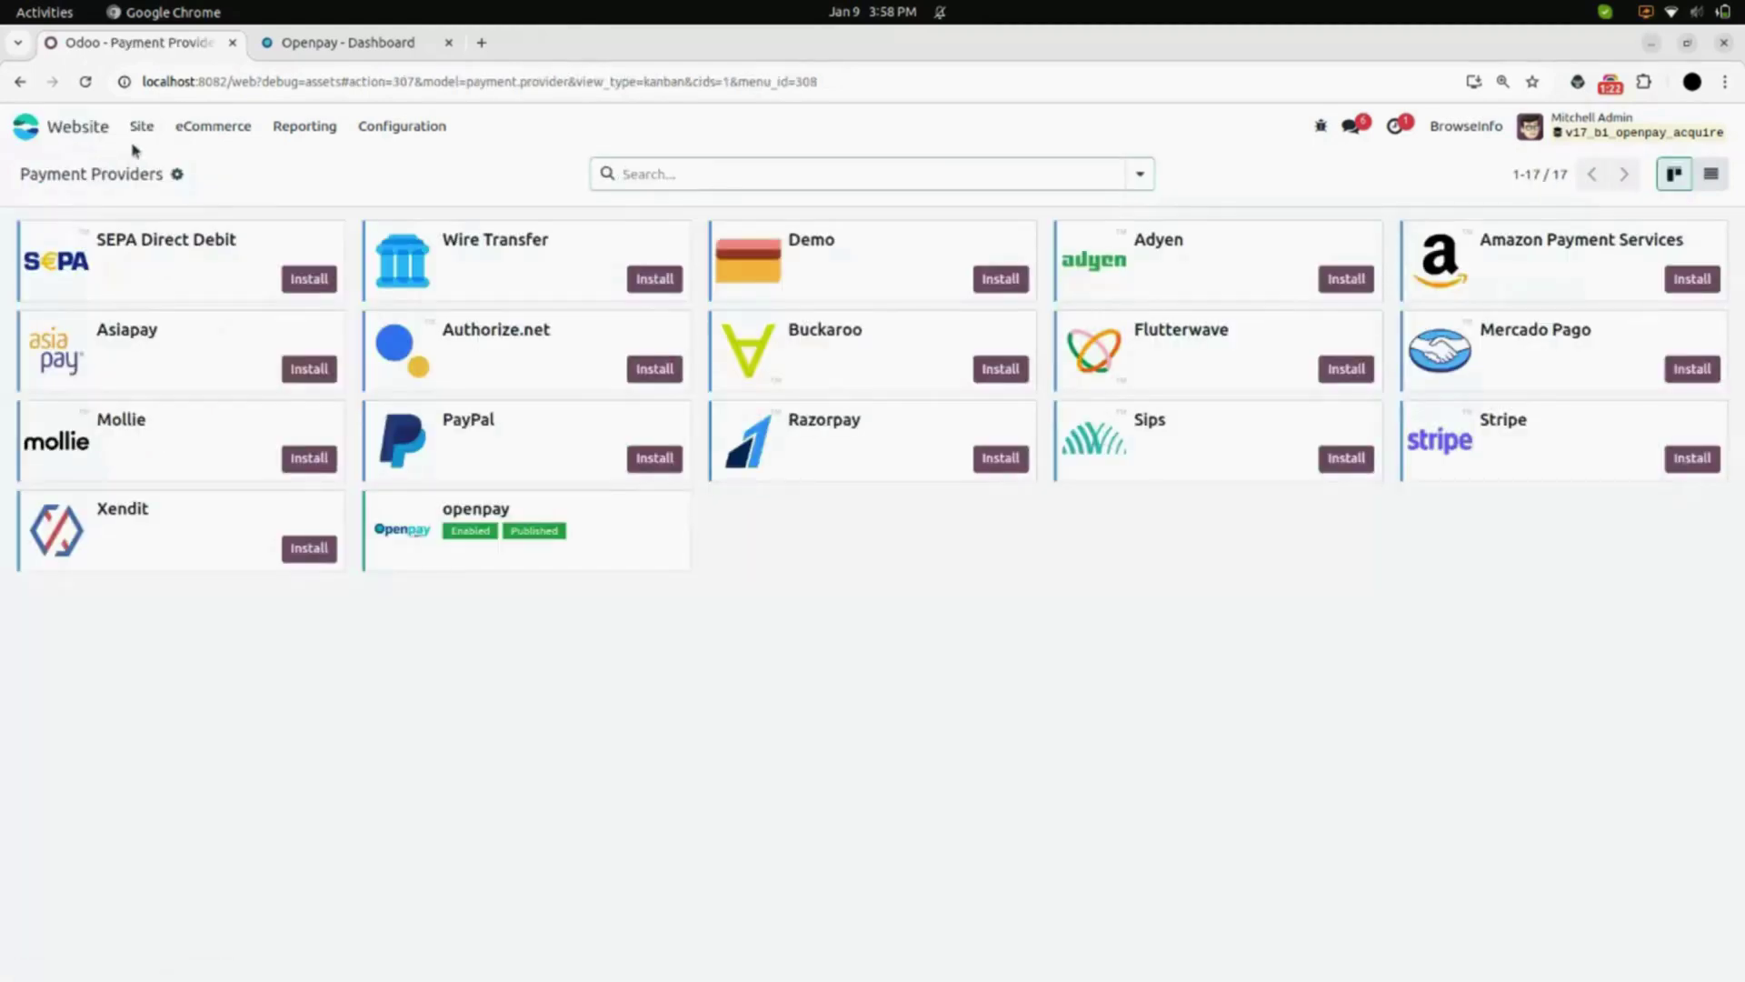
pyautogui.click(87, 132)
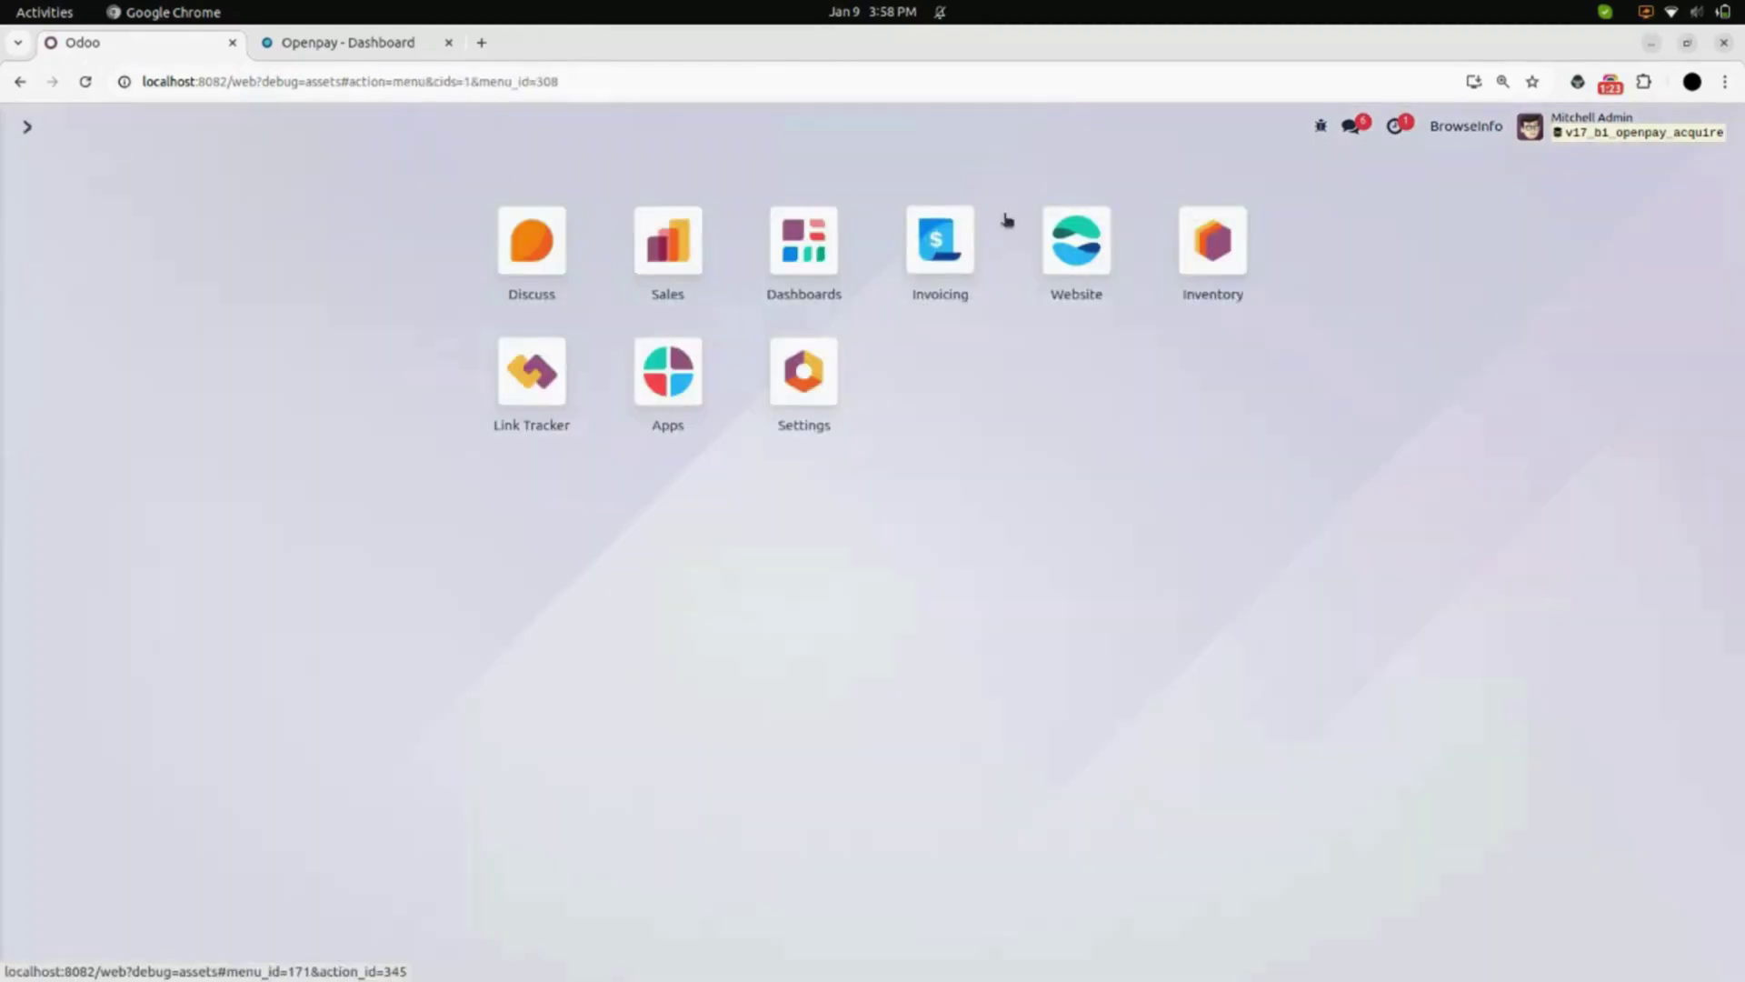
pyautogui.click(1050, 240)
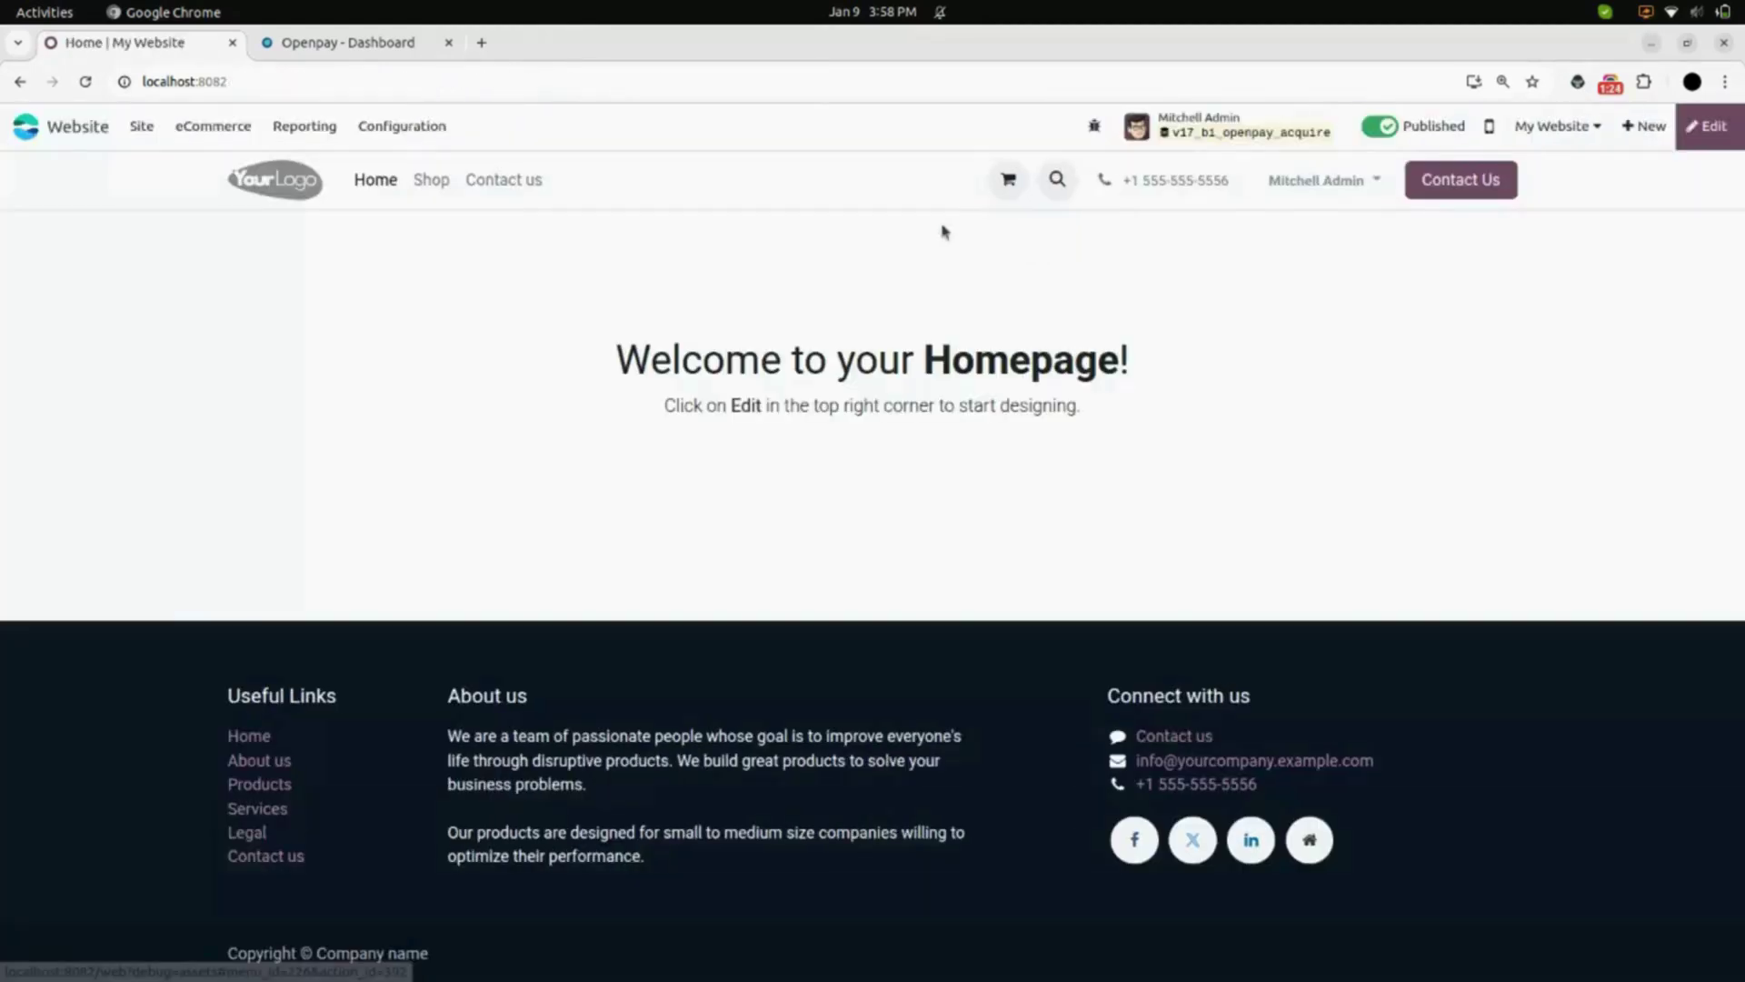
pyautogui.click(429, 190)
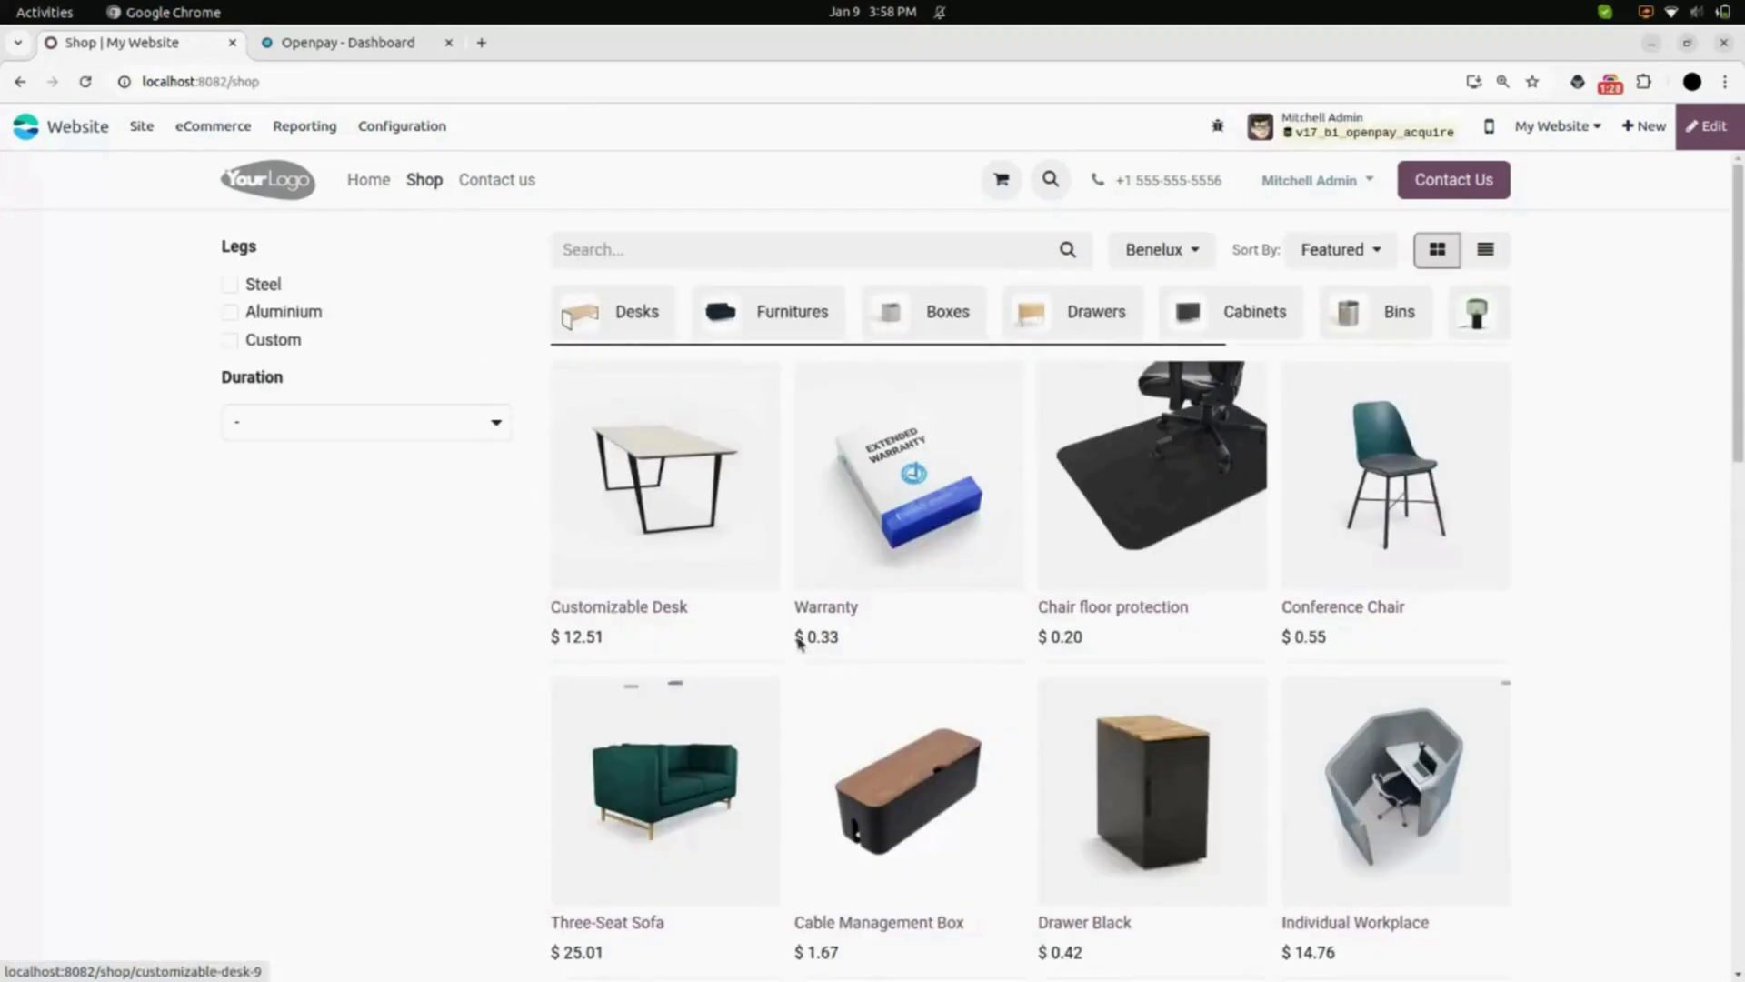
# Step: Add one Customizable Desk with steel legs in white to the cart, without optional products, and continue shopping
pyautogui.click(705, 559)
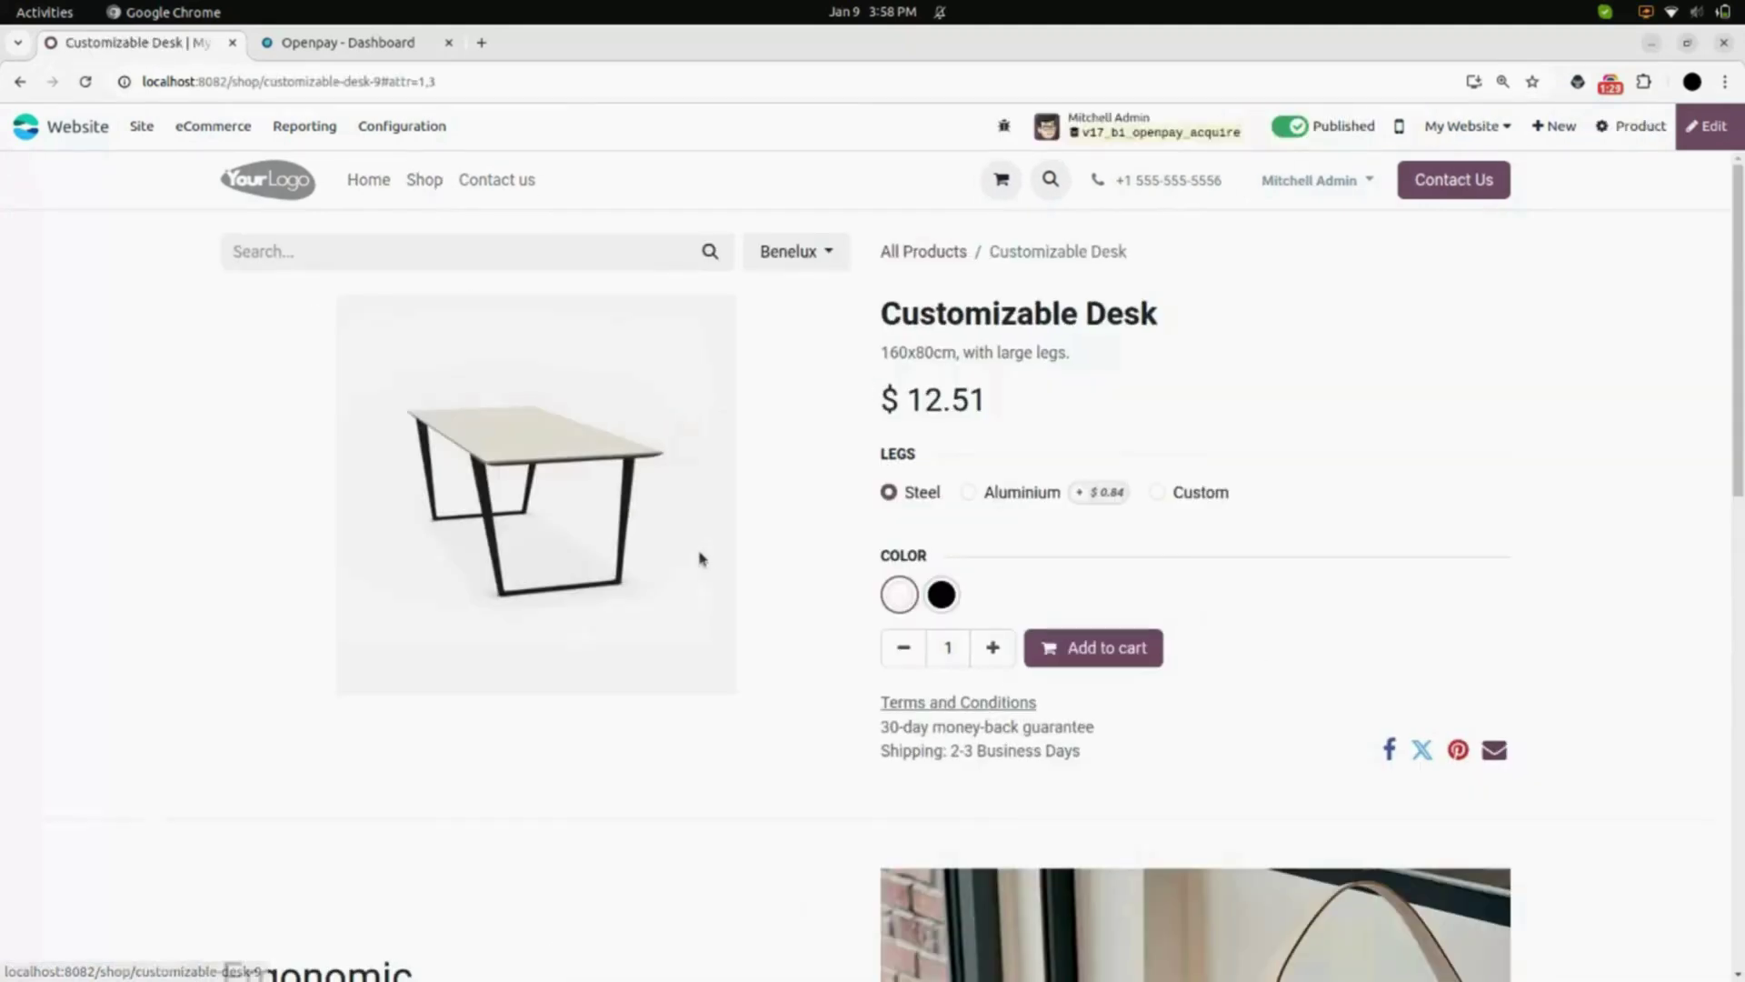
pyautogui.click(1081, 649)
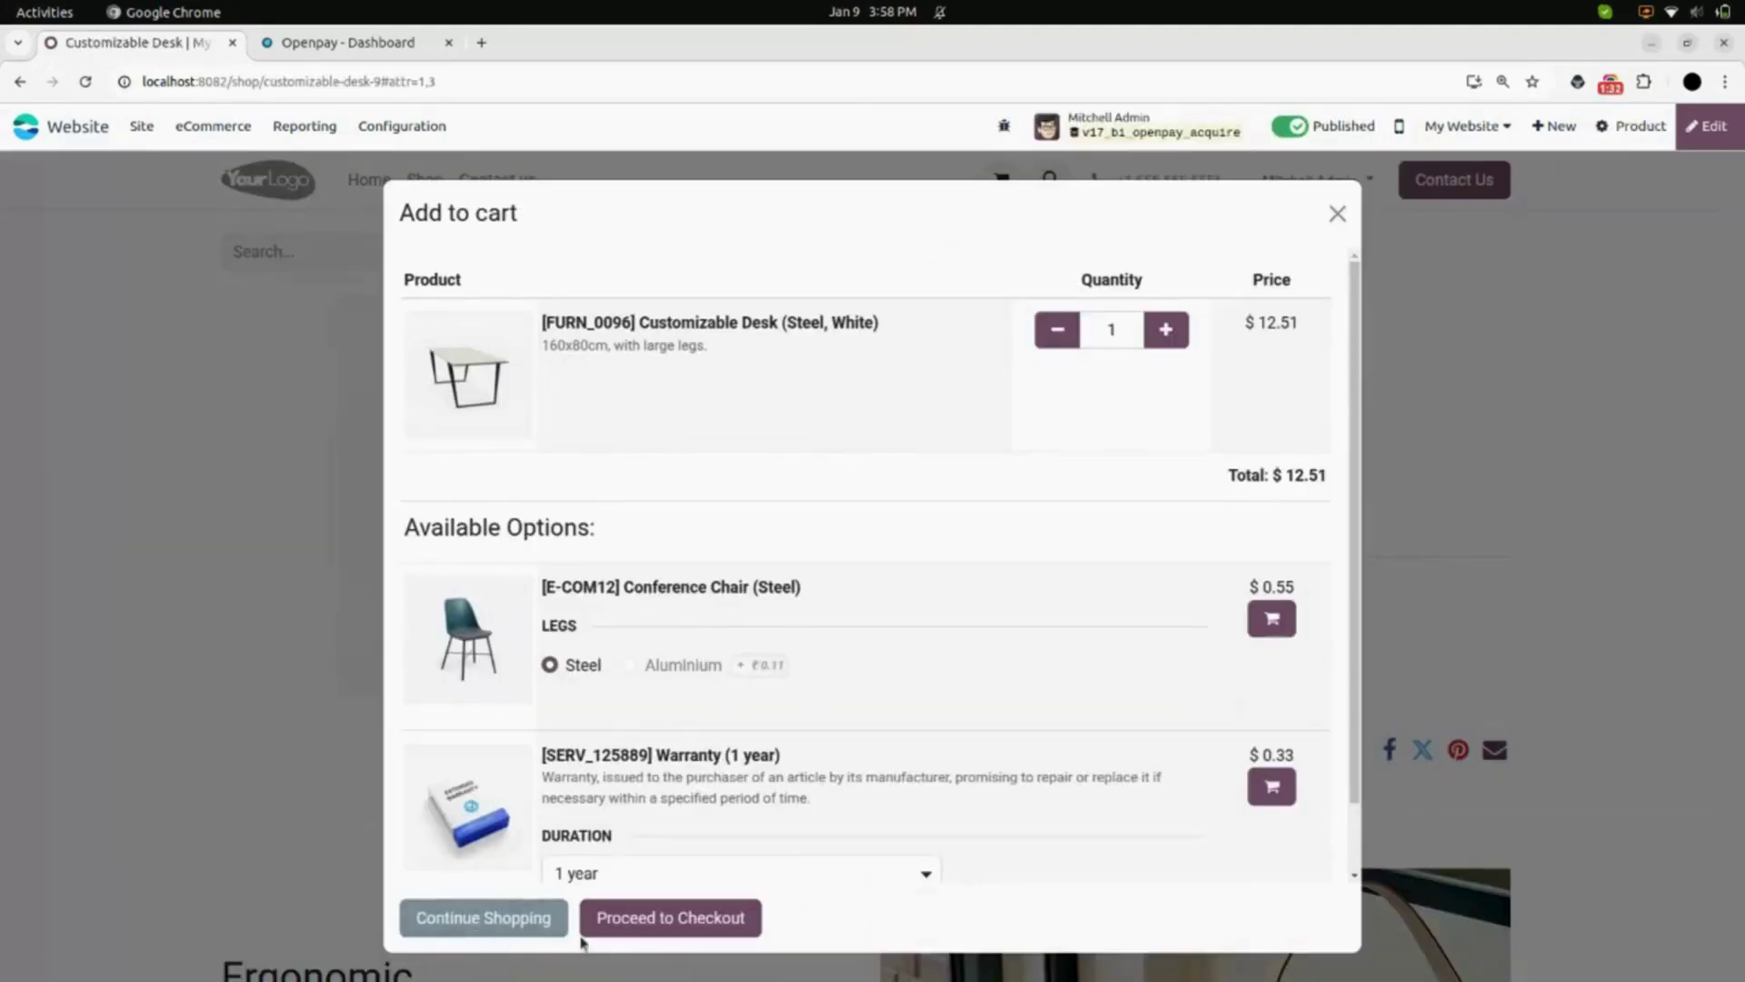
pyautogui.click(481, 917)
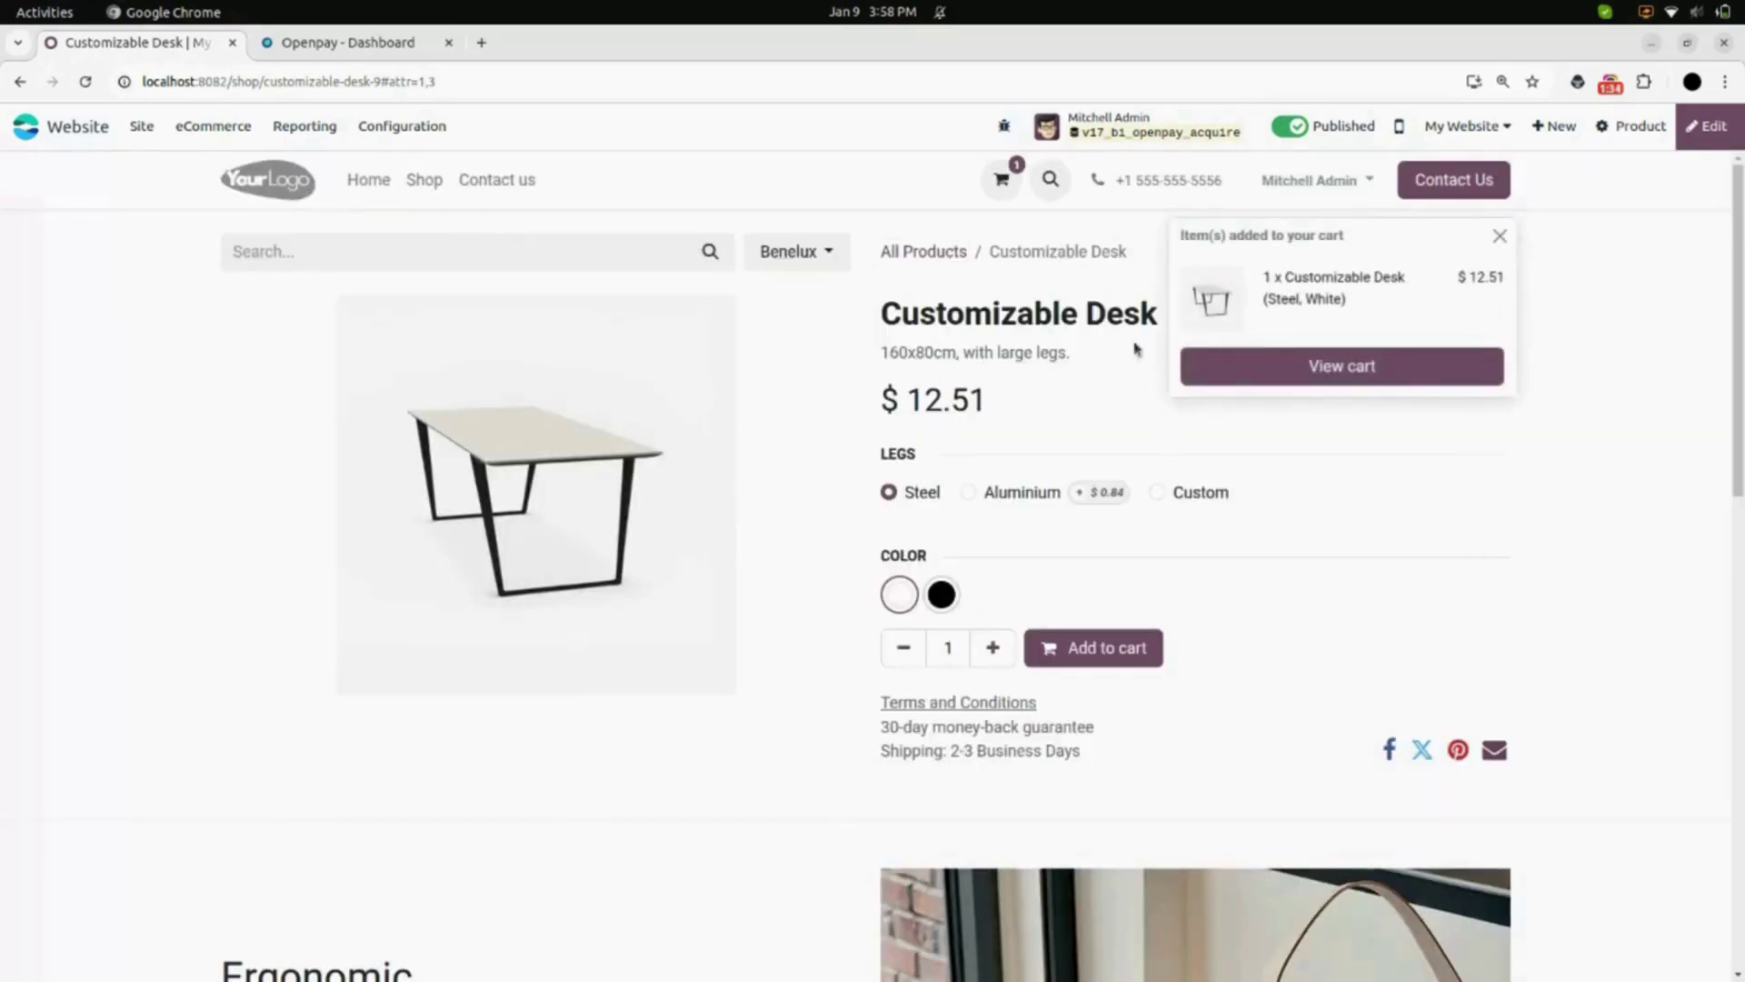
# Step: Return to the shop's product list and add one Three-Seat Sofa to the cart
pyautogui.click(438, 182)
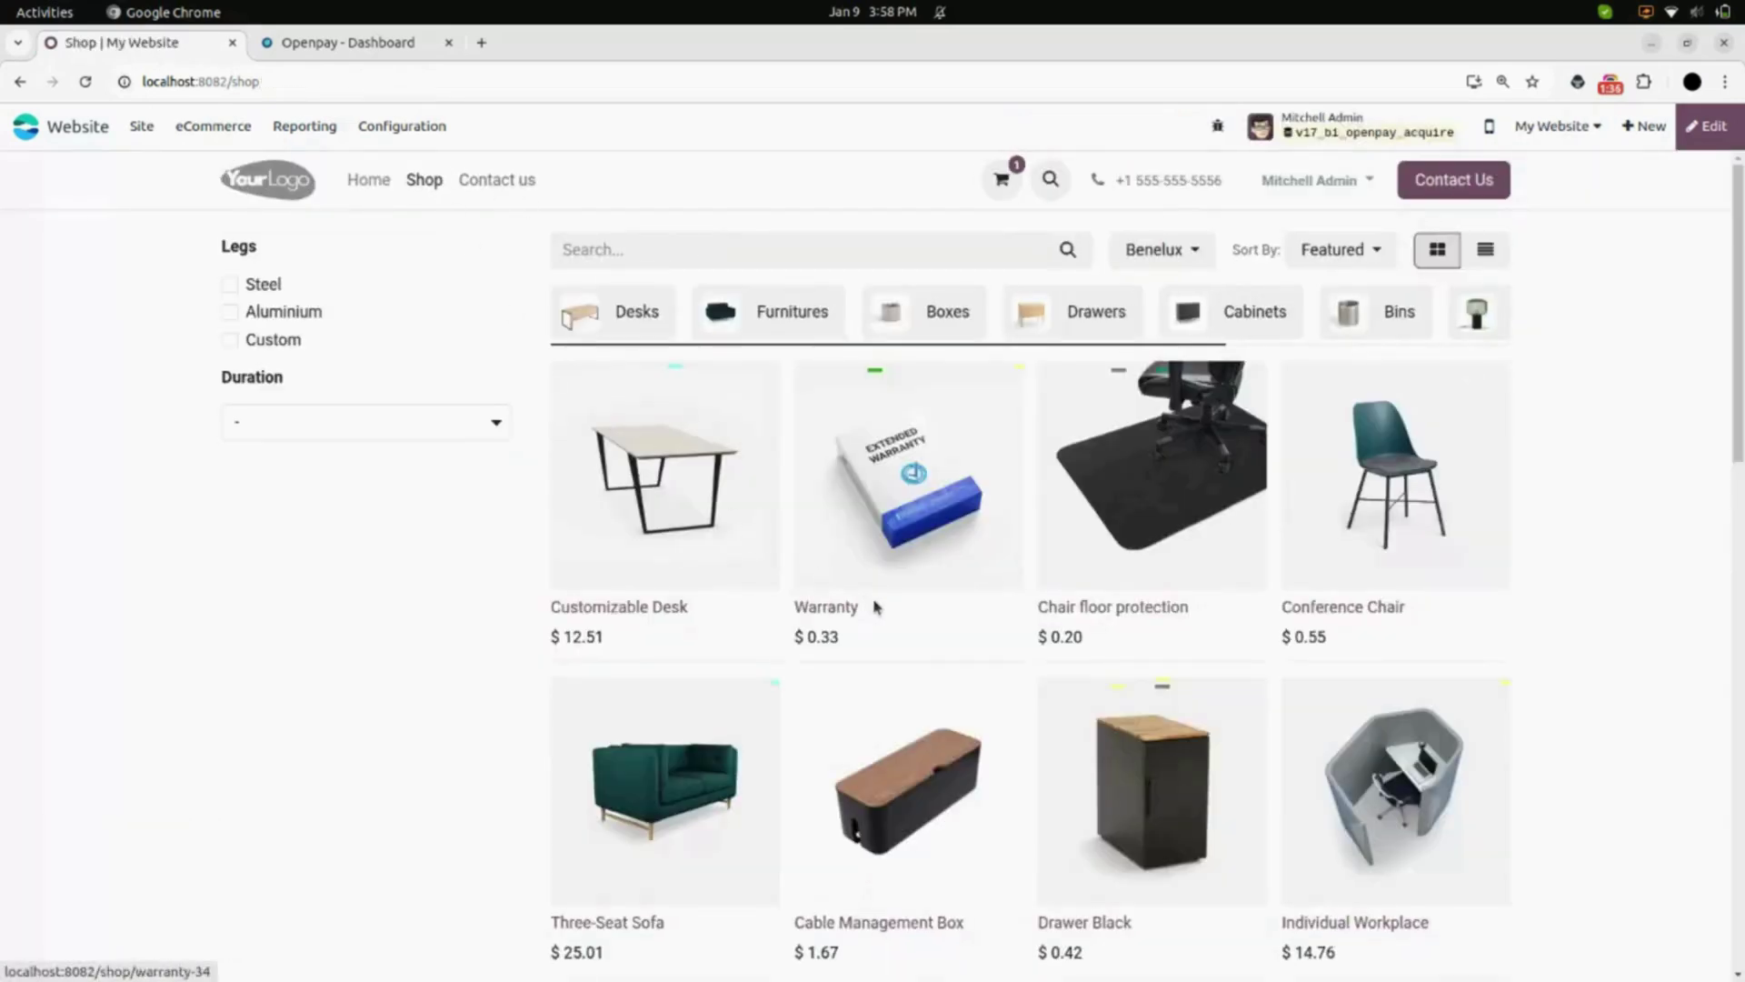
pyautogui.scroll(-4, 876, 604)
pyautogui.click(684, 543)
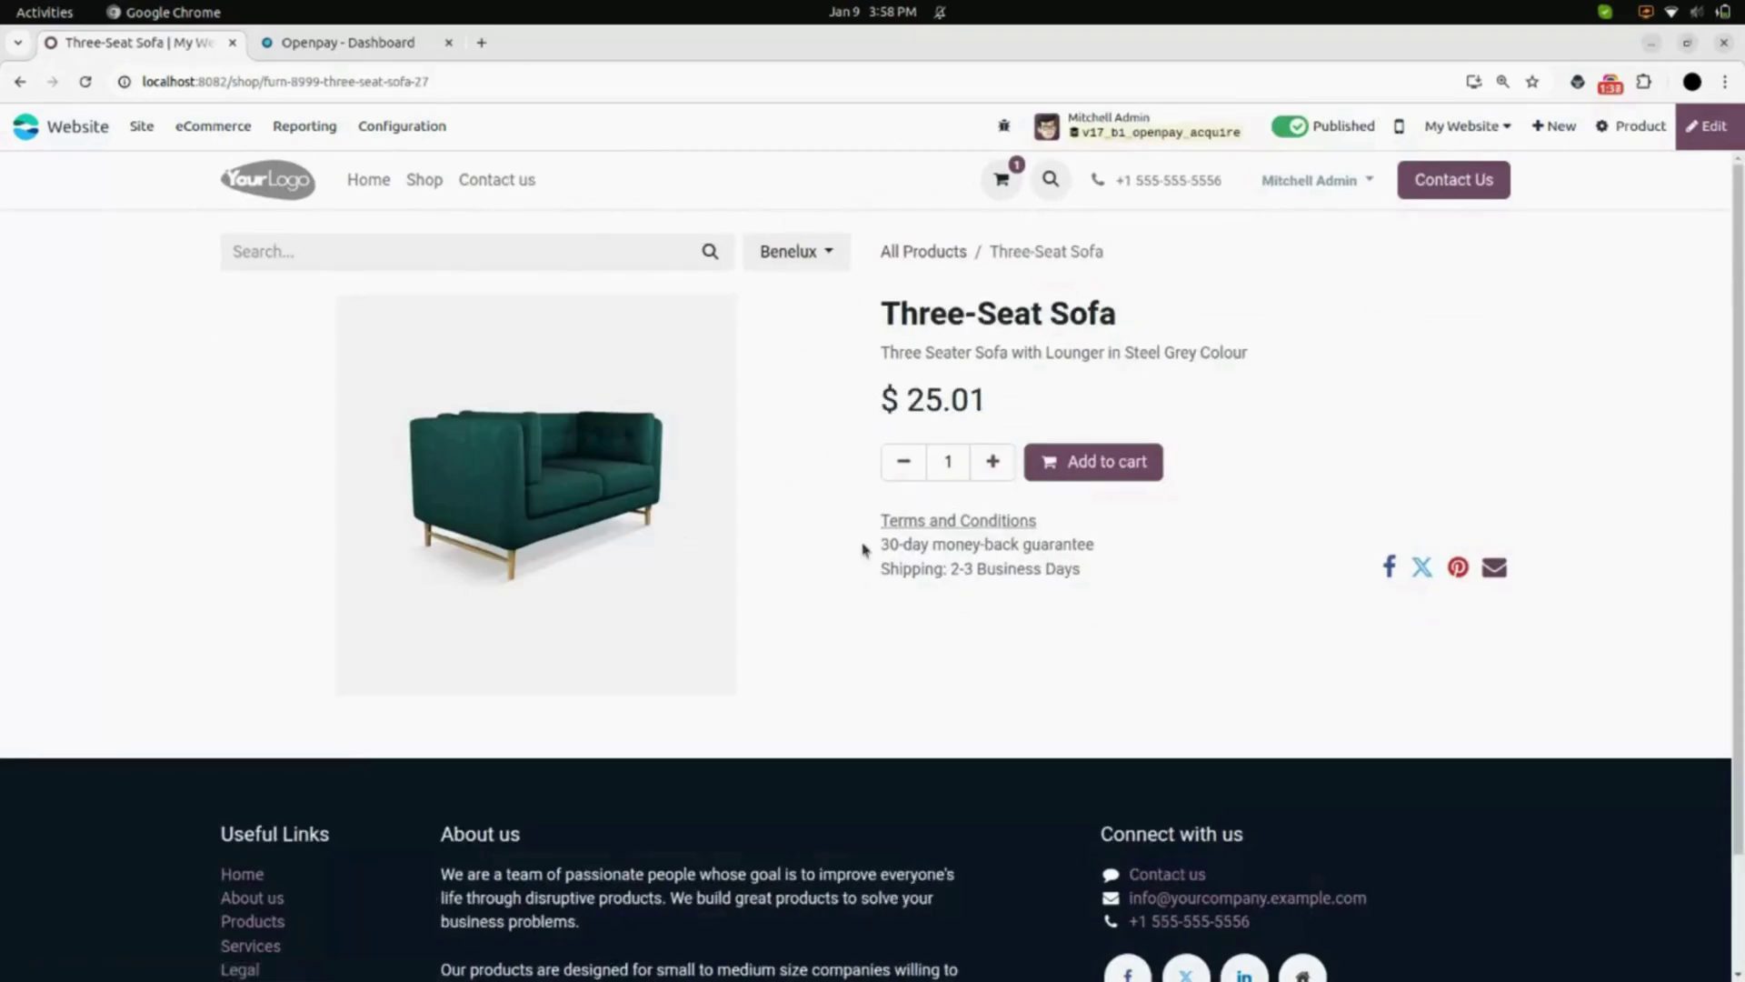
pyautogui.click(1094, 461)
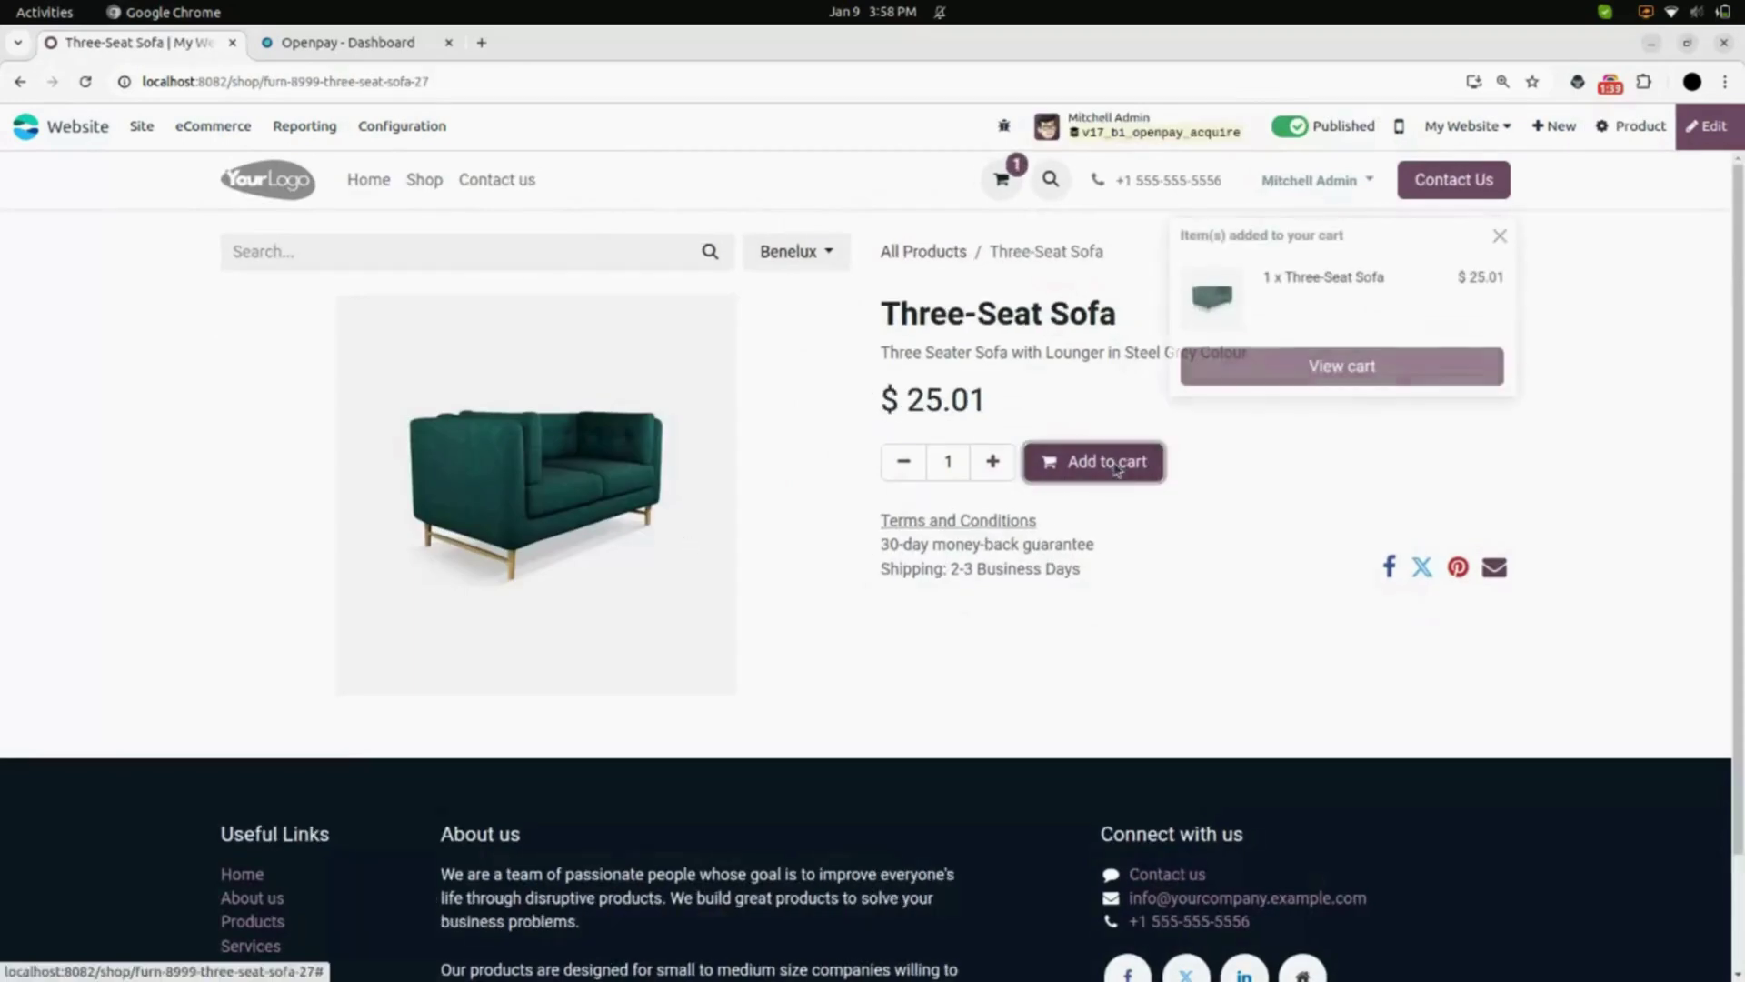
# Step: Check out the cart with standard delivery and proceed to pay with openpay, without saving the payment details
pyautogui.click(1268, 366)
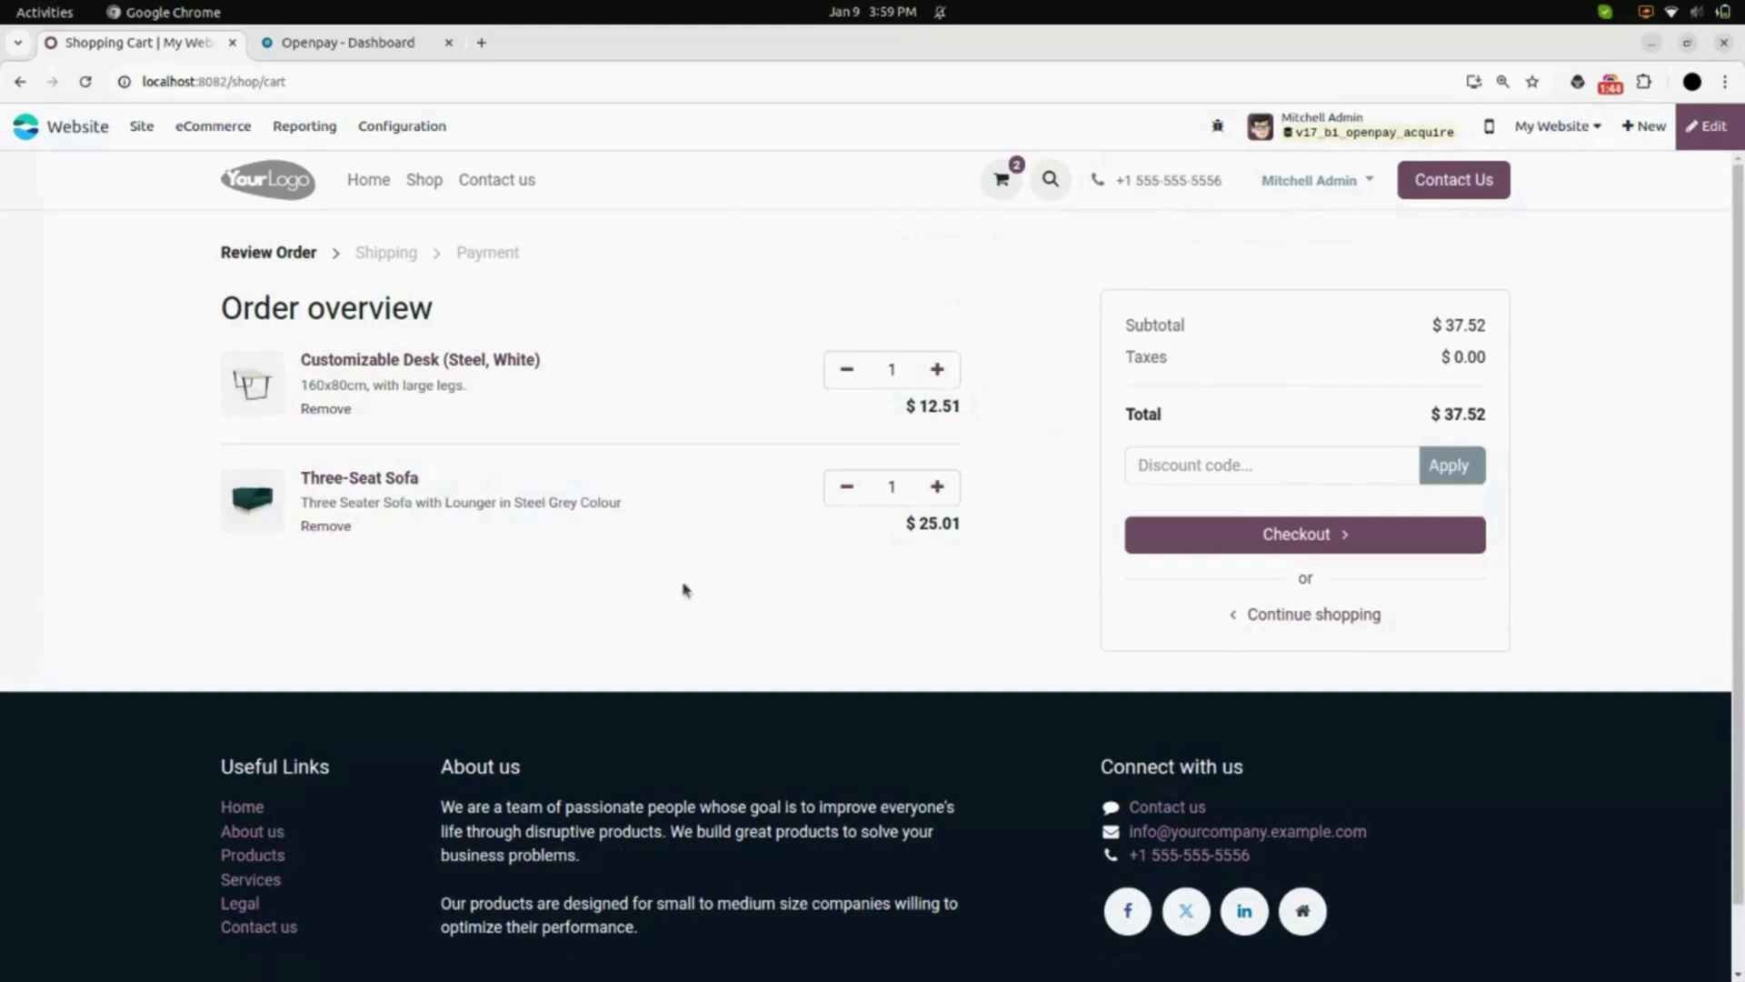
pyautogui.click(1294, 547)
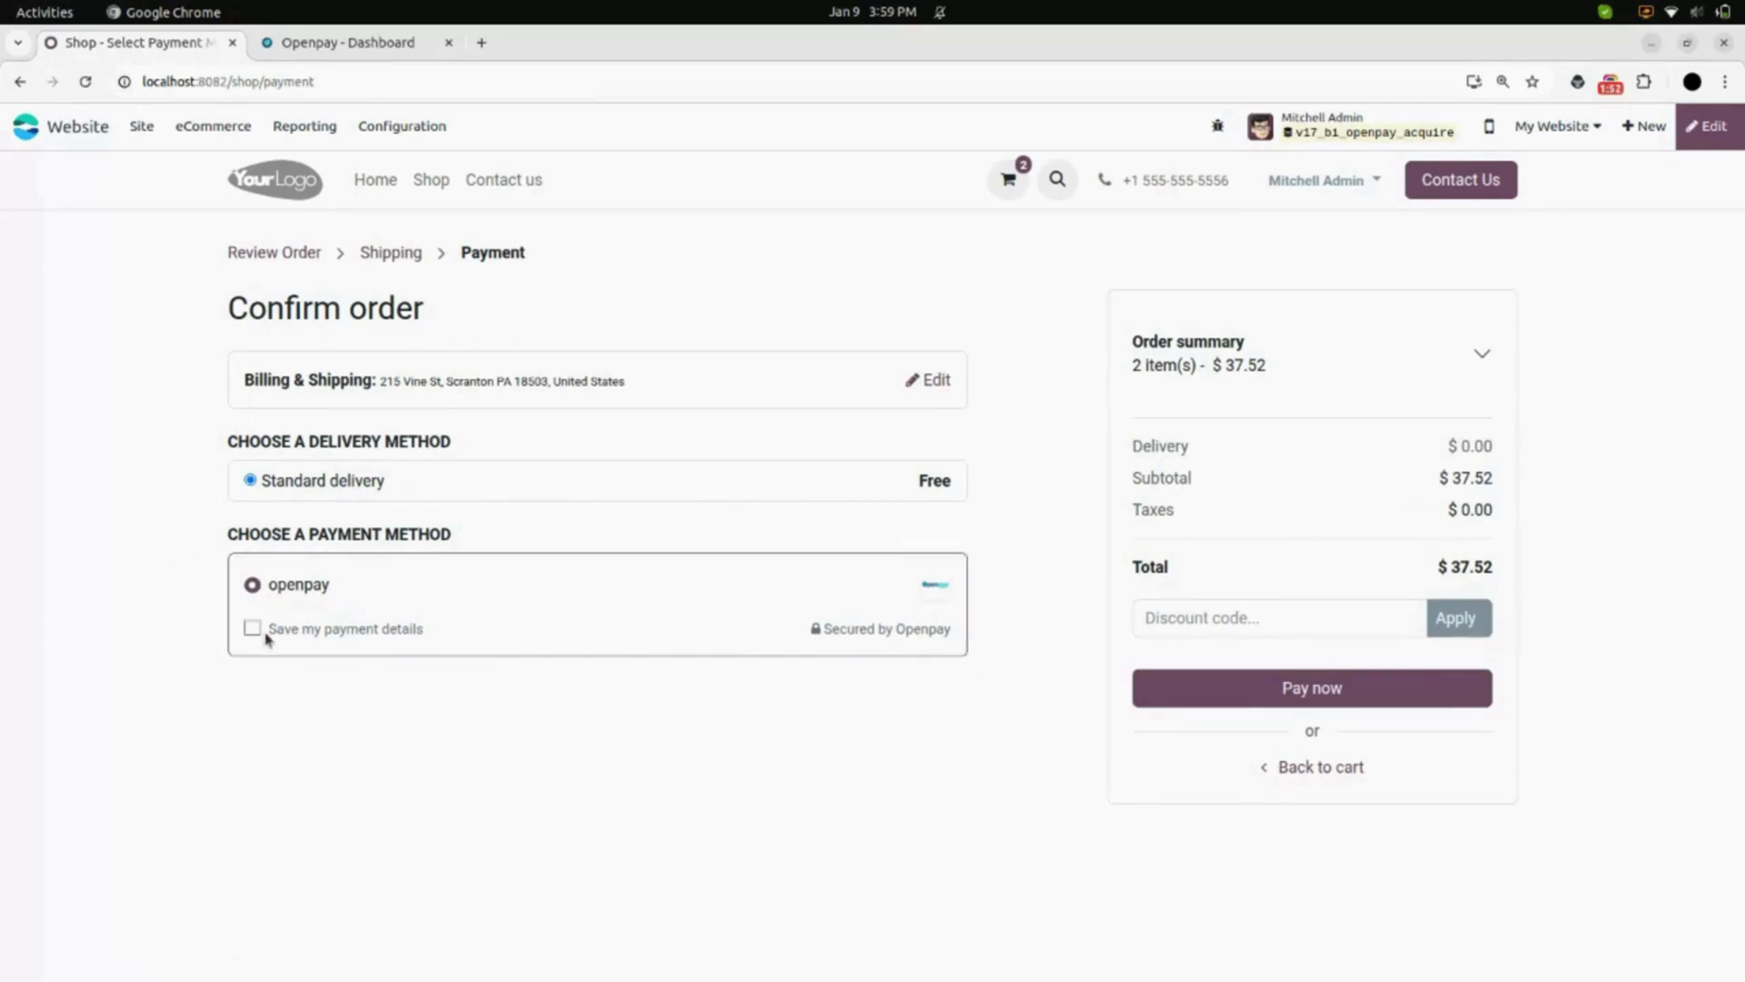
pyautogui.click(1268, 697)
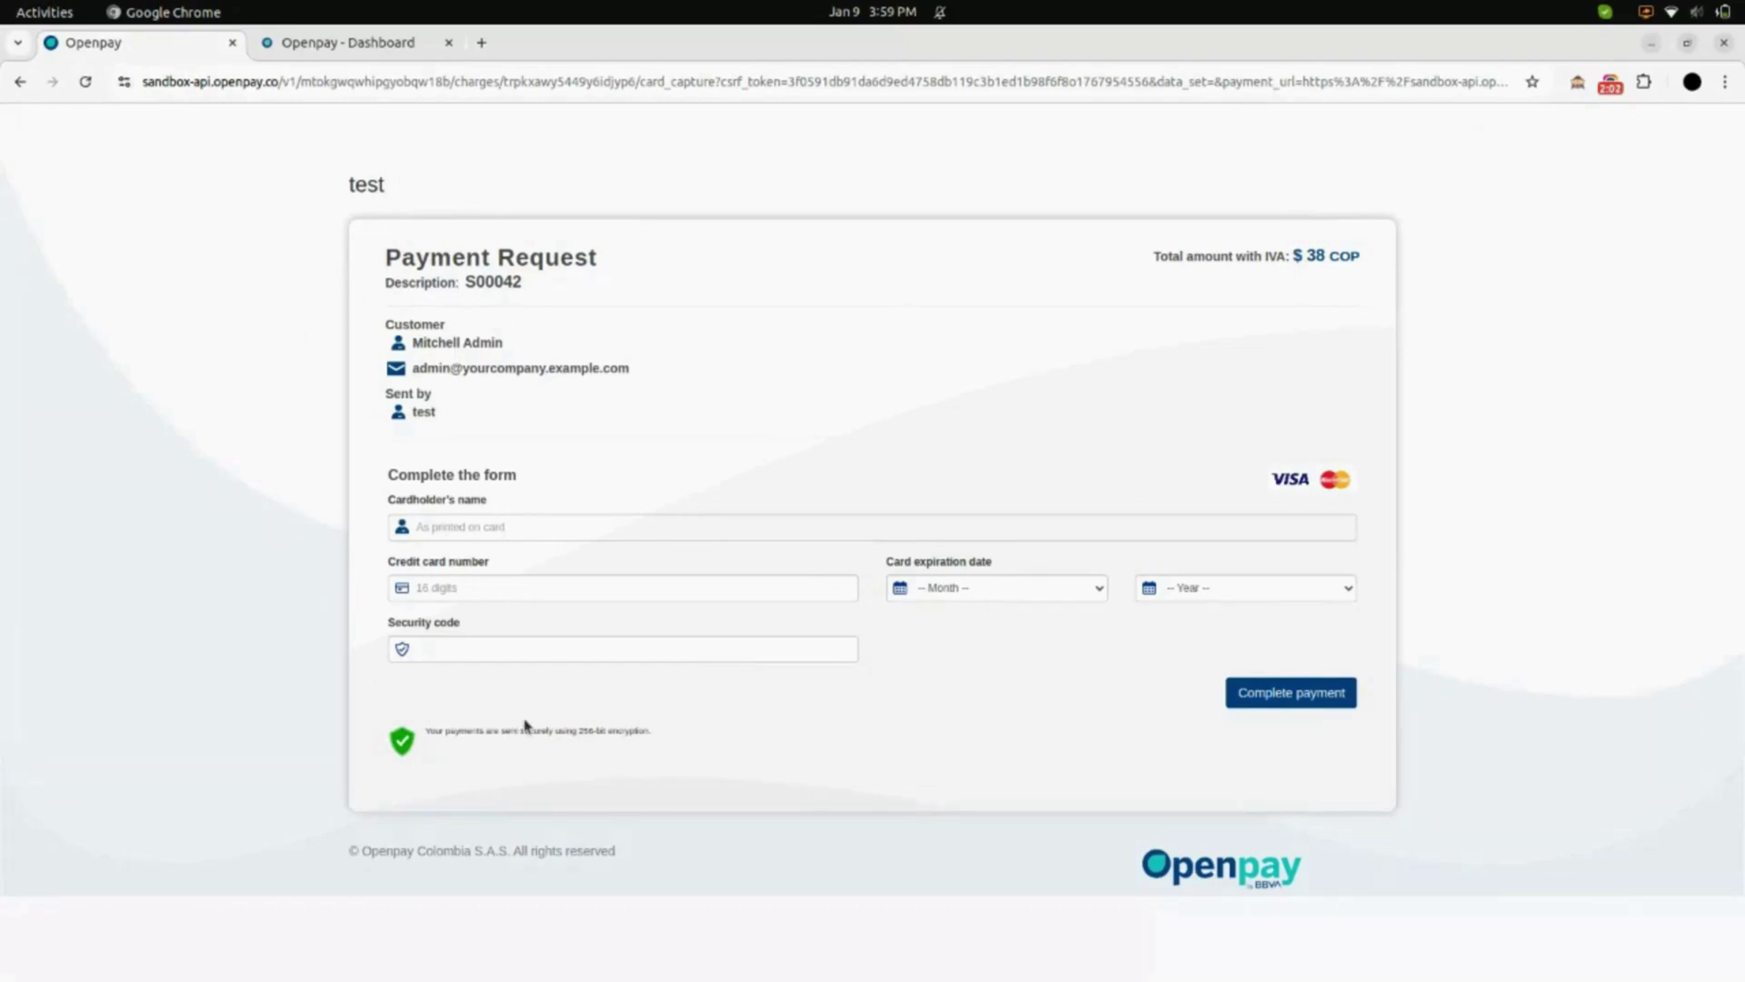
# Step: Fill in the payment form with the cardholder's name, credit card number, January 2037 expiration date and security code
pyautogui.click(541, 531)
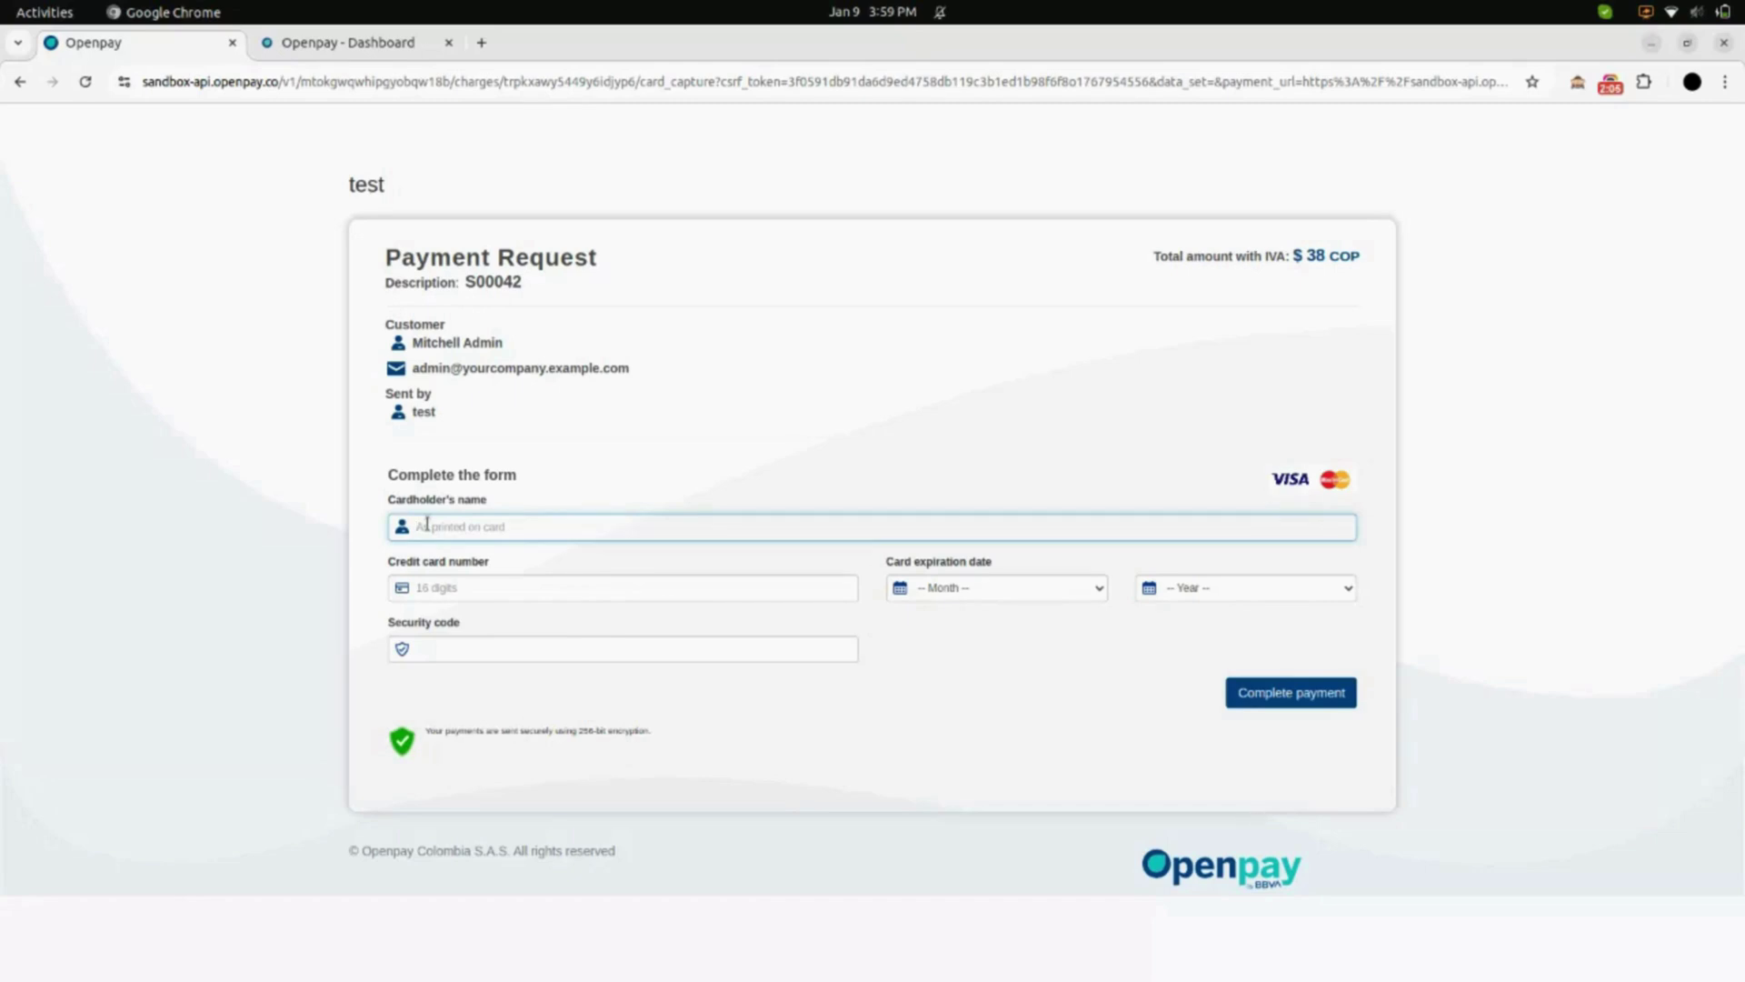
pyautogui.write('Your Full Name')
pyautogui.click(475, 589)
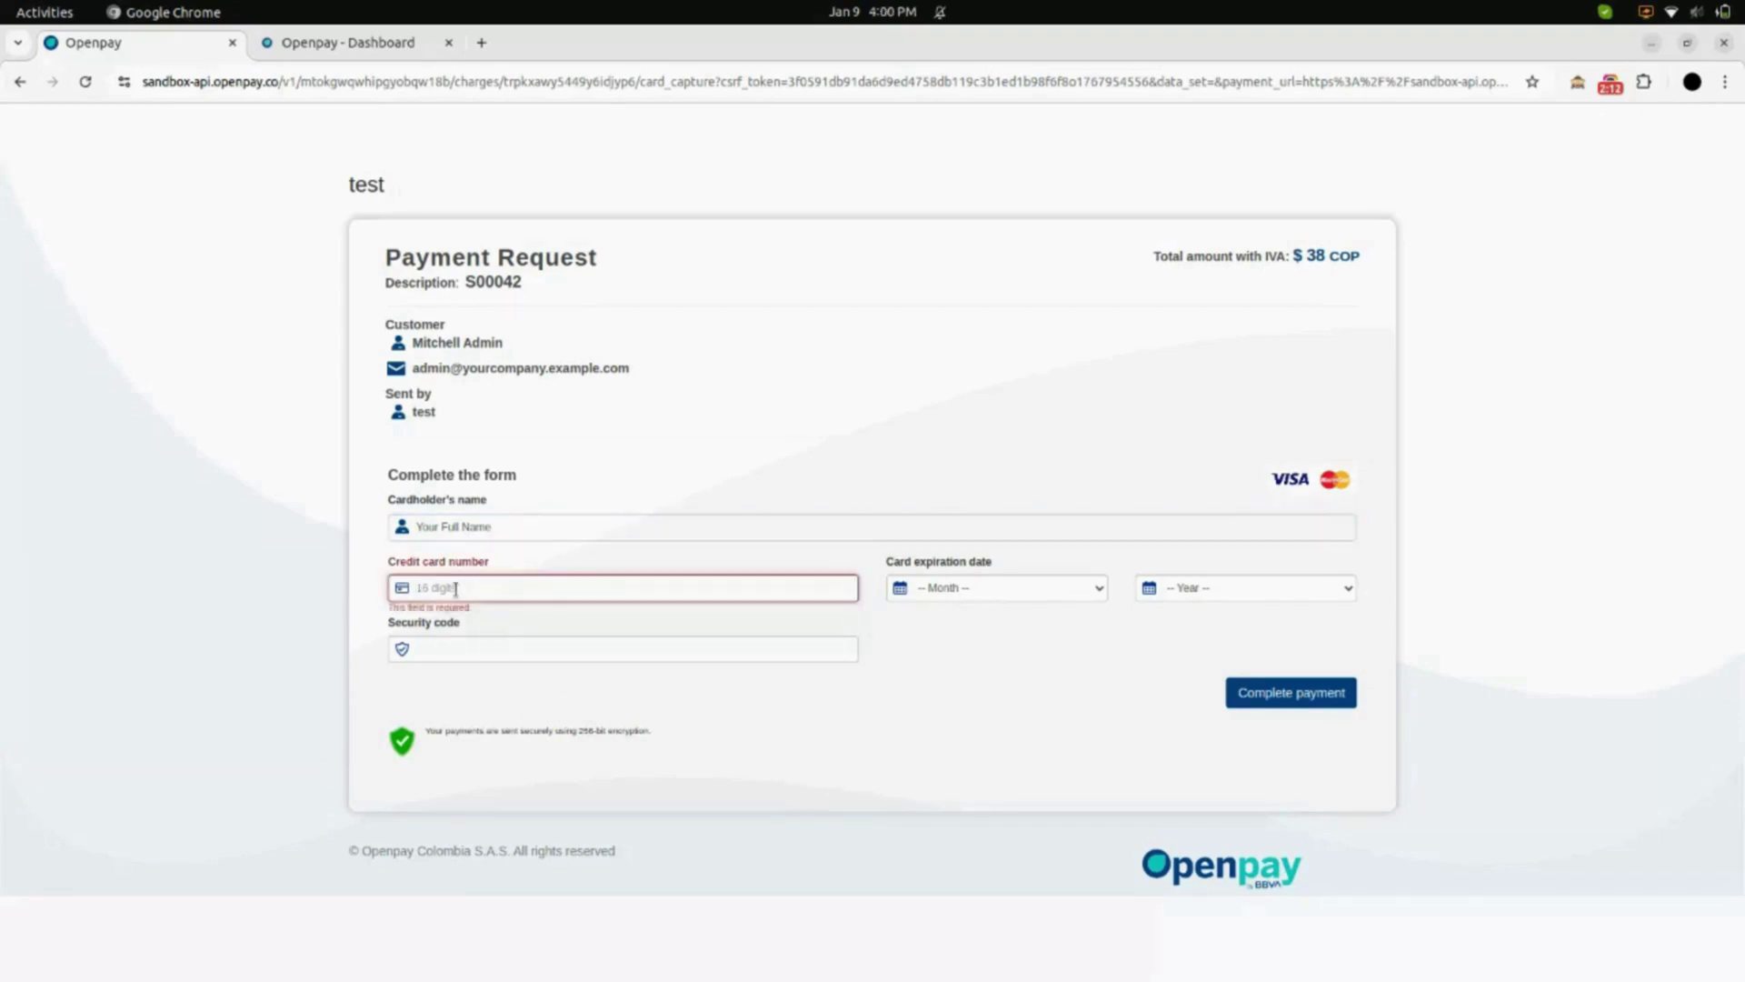
pyautogui.hotkey('ctrl', 'v')
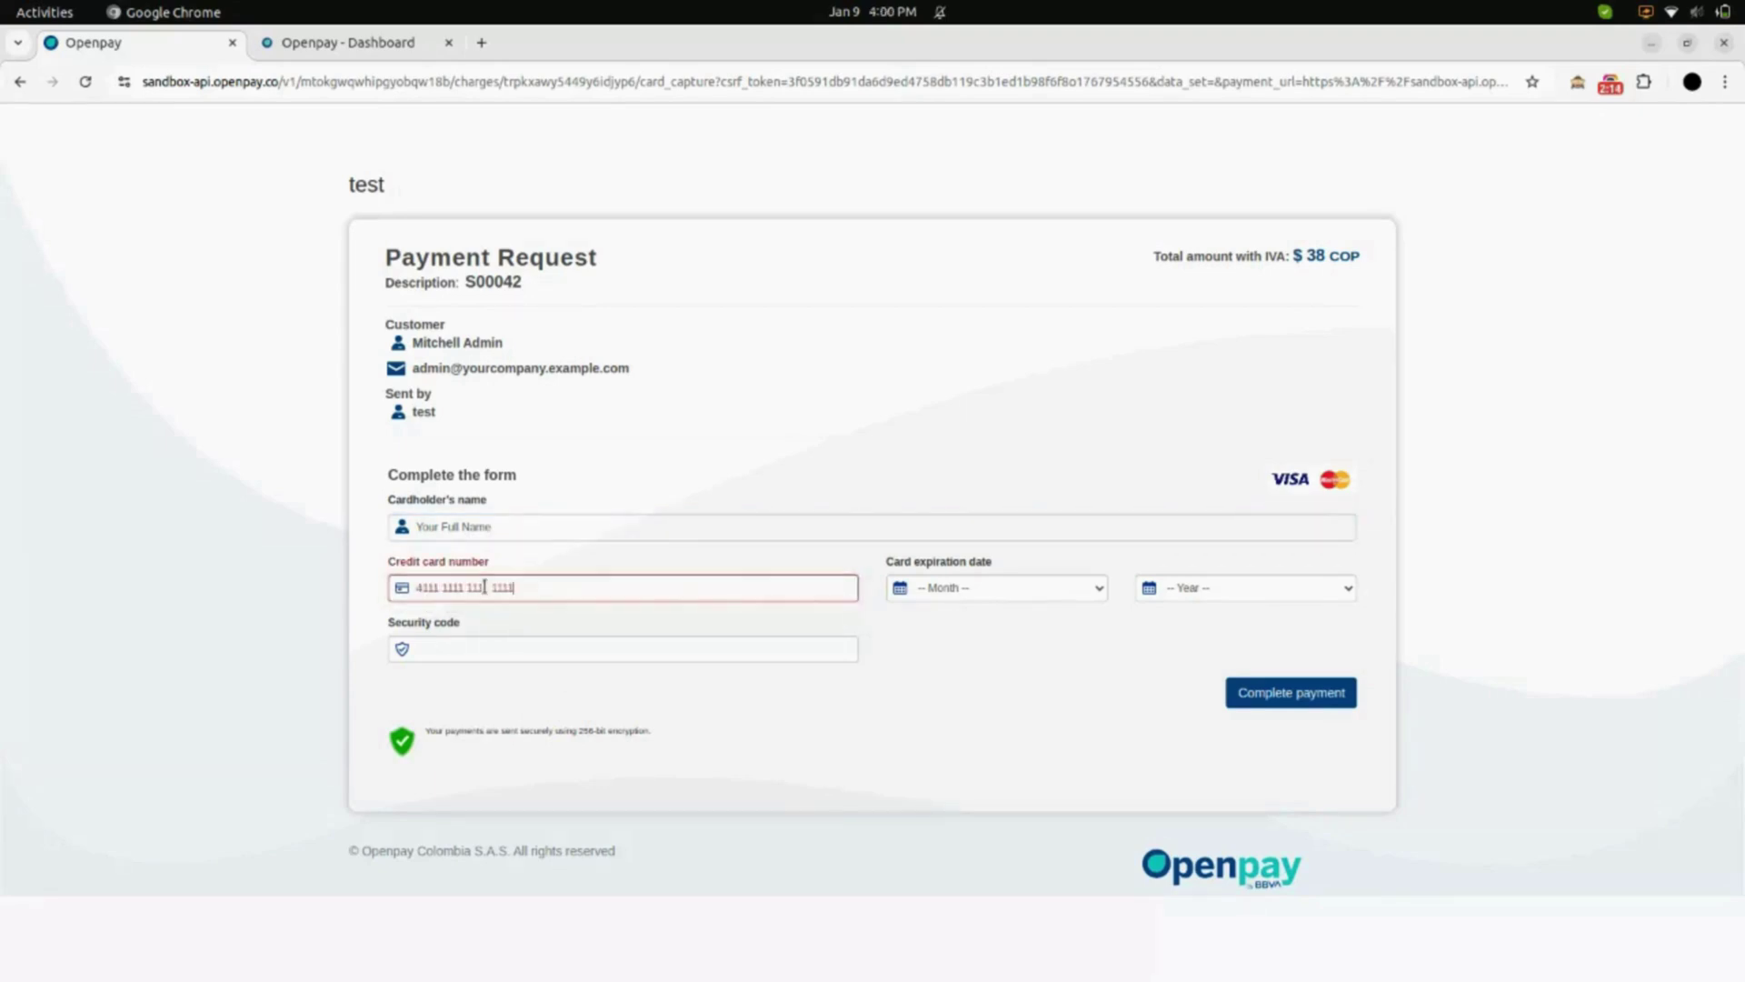
pyautogui.click(957, 586)
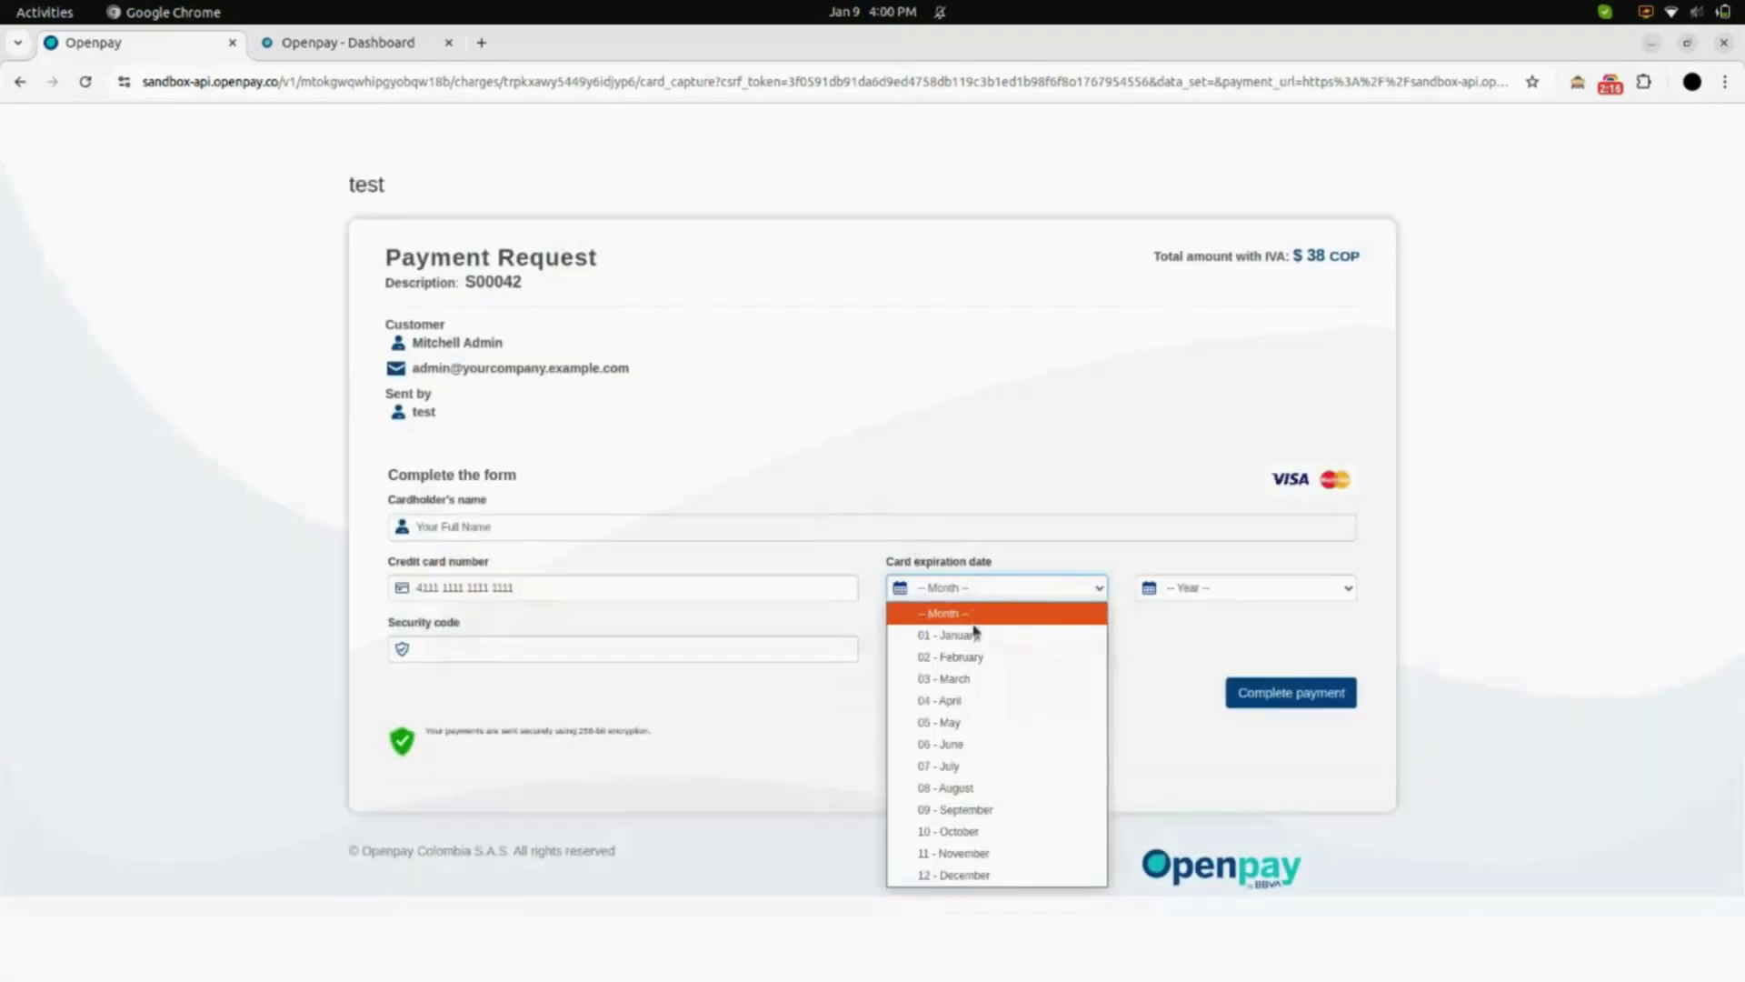
pyautogui.click(976, 636)
pyautogui.click(1201, 589)
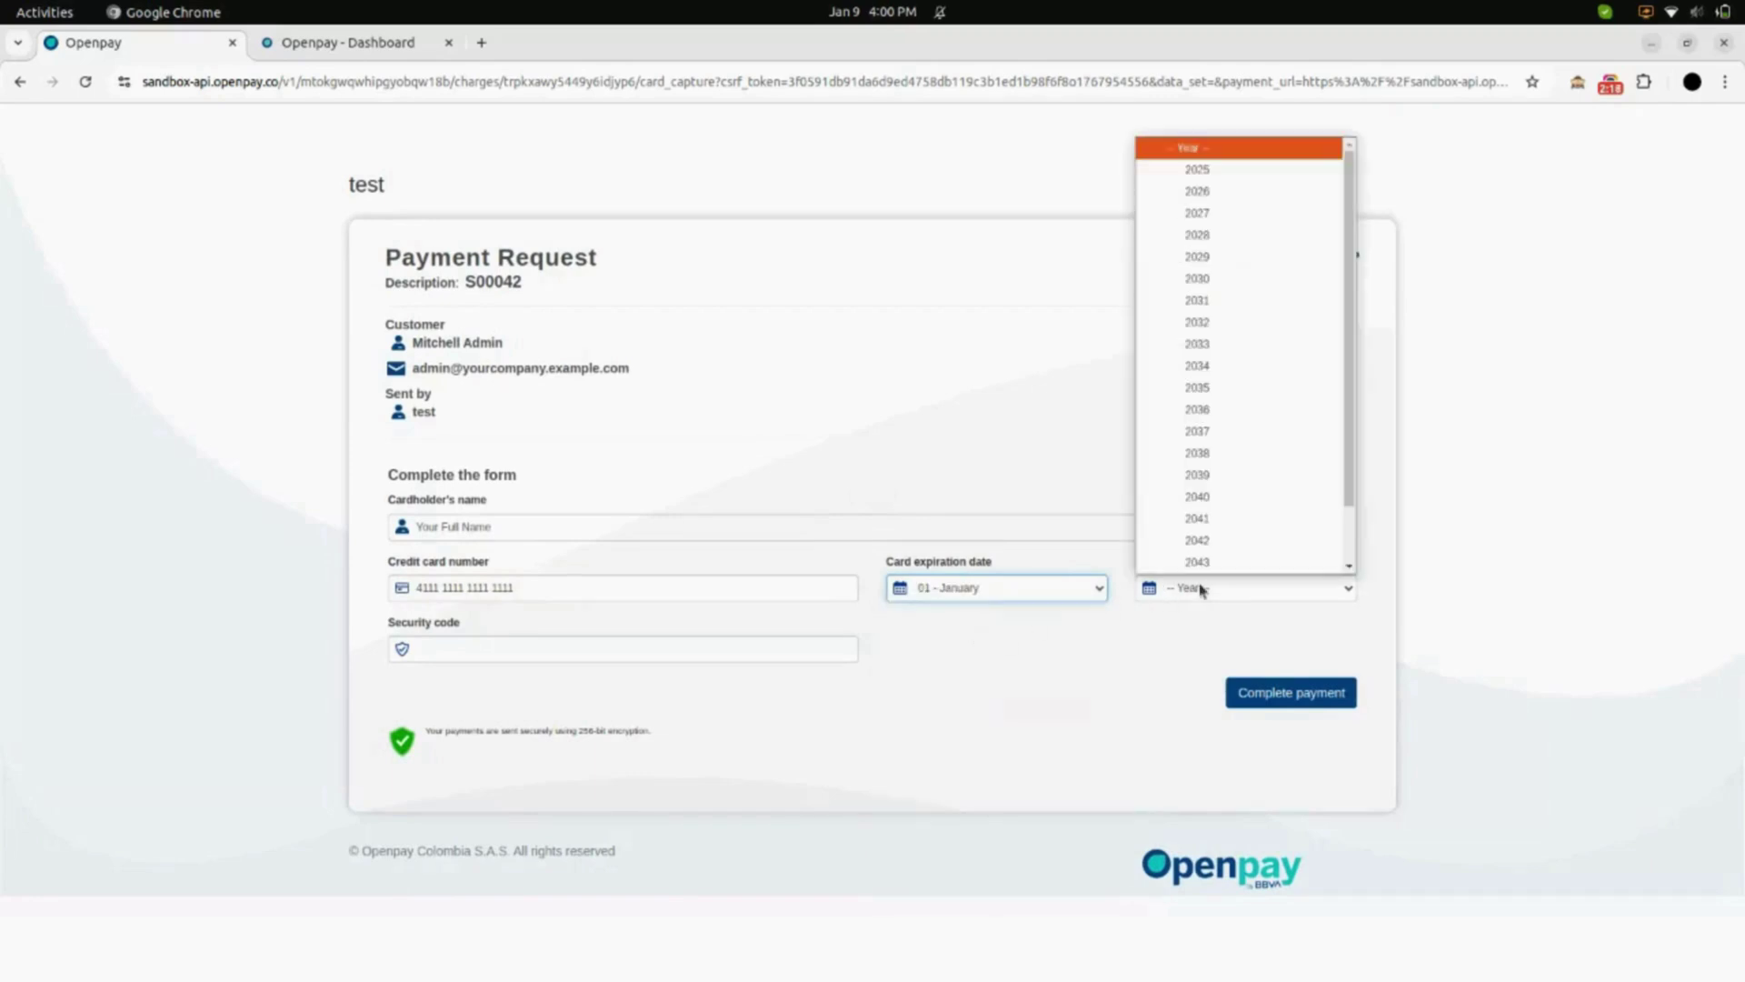
pyautogui.click(1198, 432)
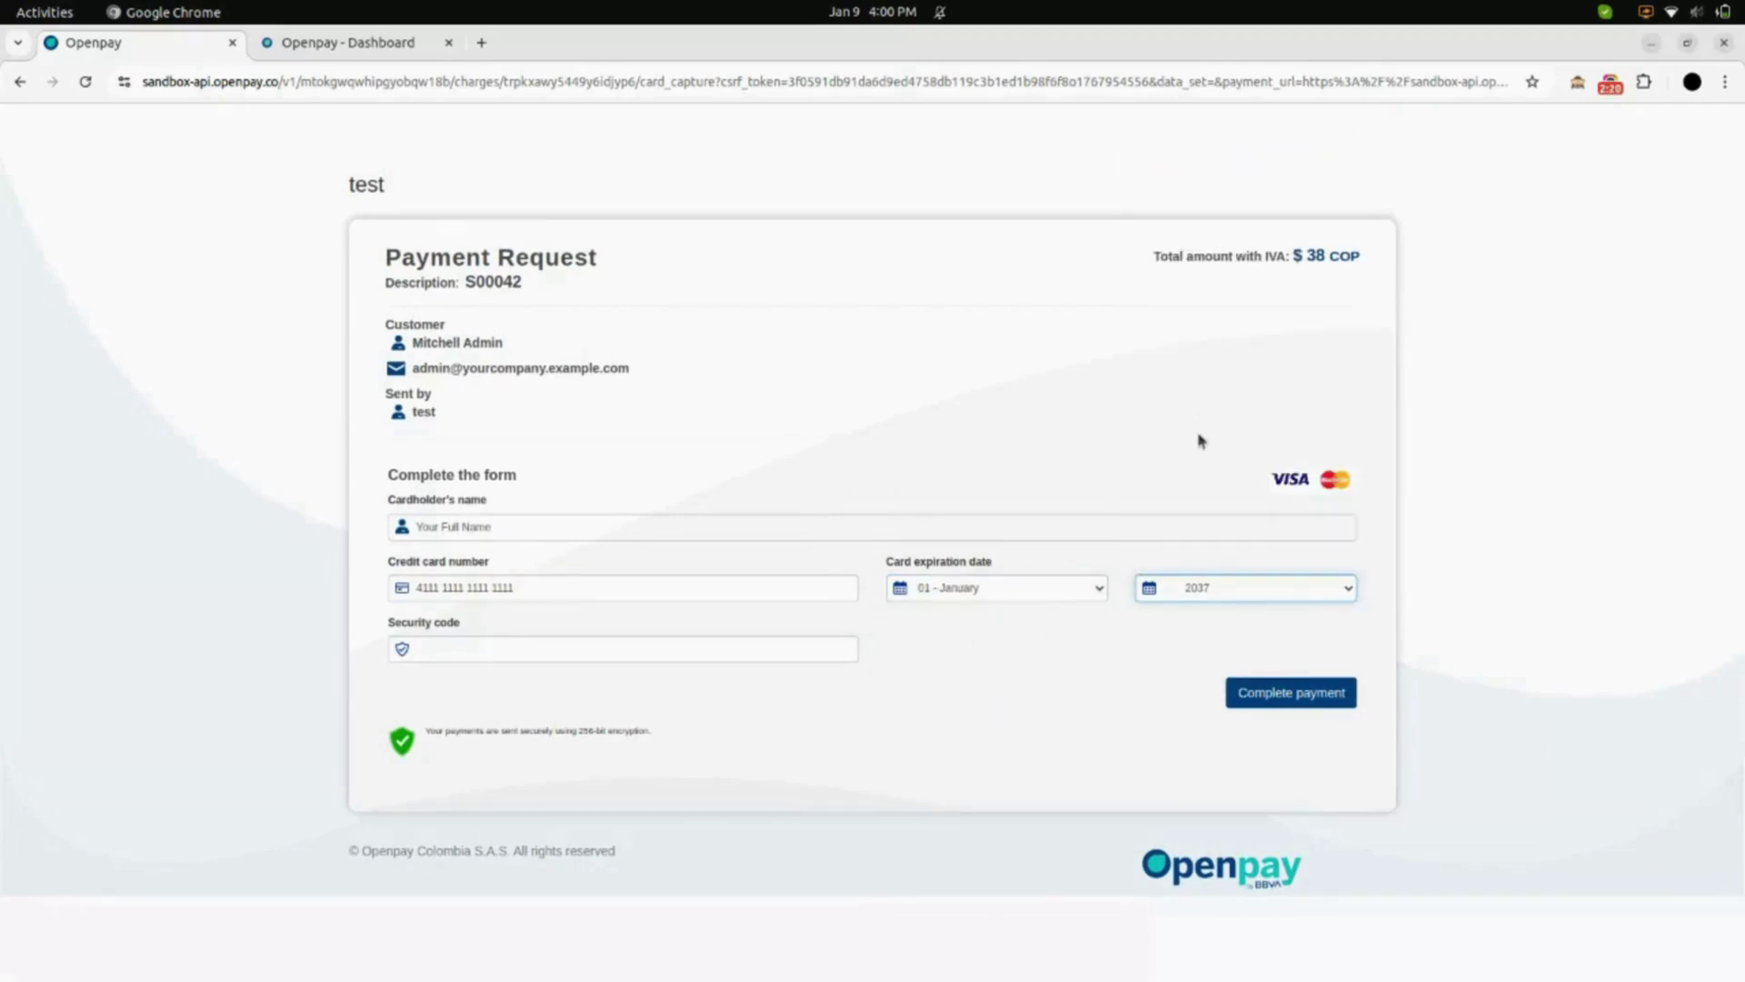
pyautogui.click(492, 650)
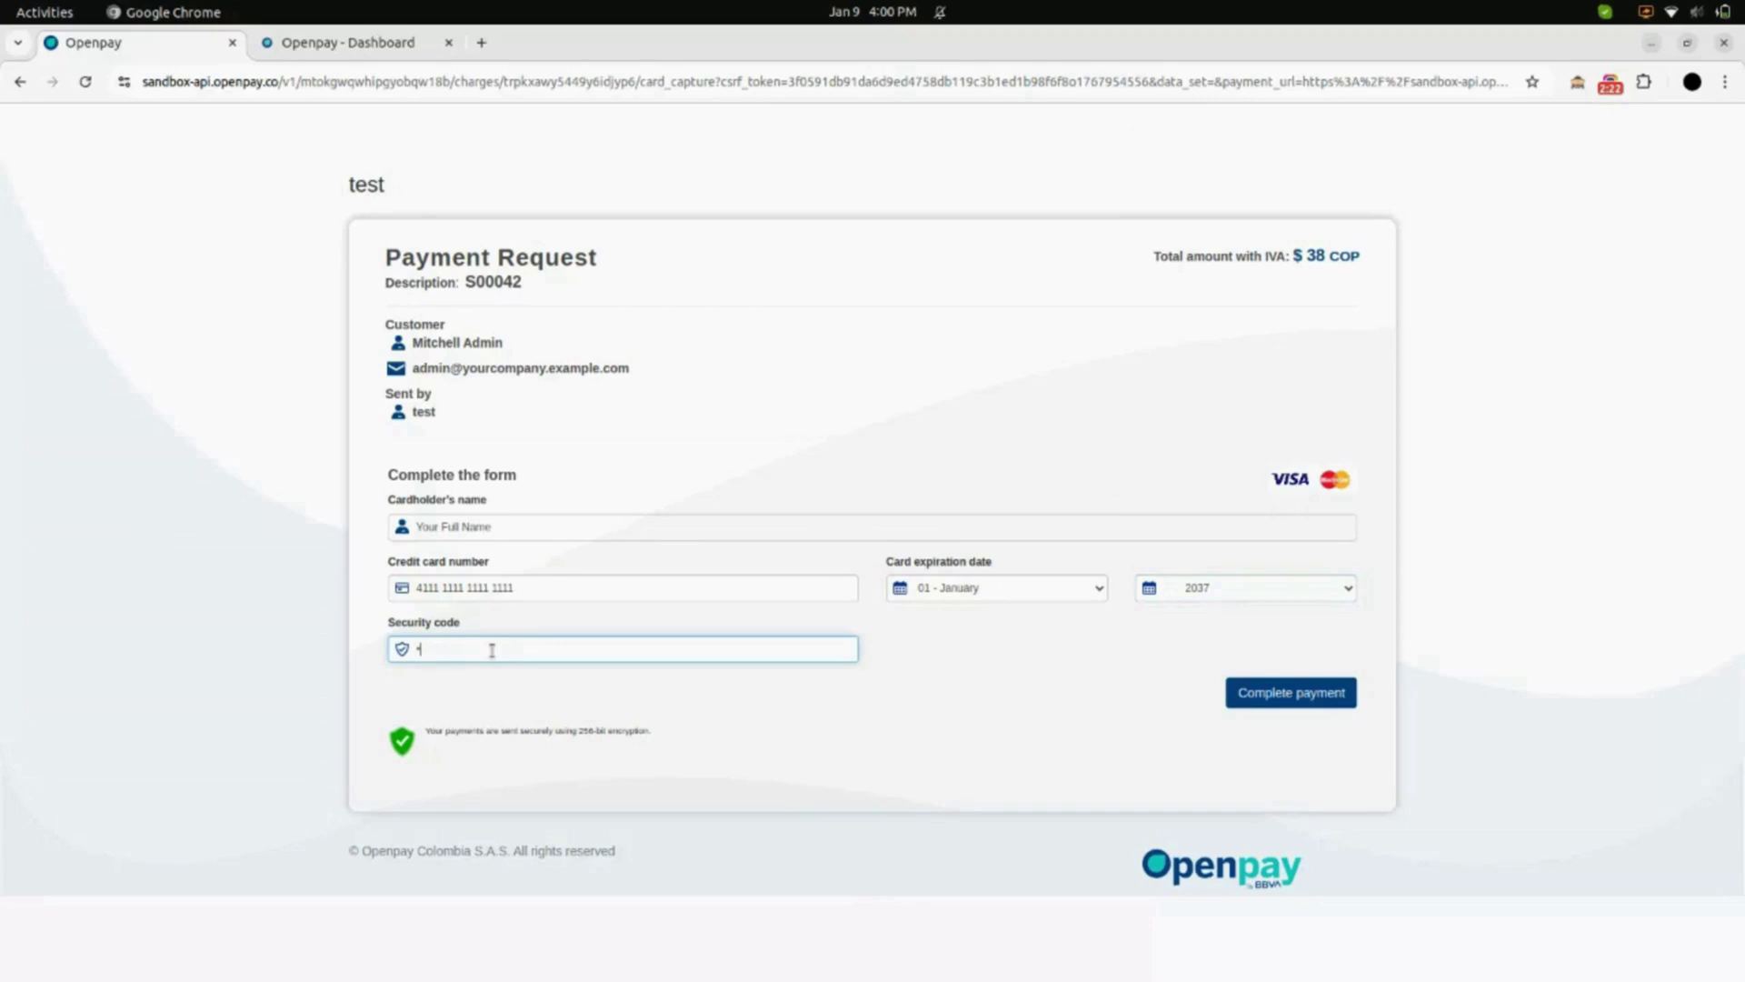
pyautogui.write('123')
# Step: Complete the card payment, decline saving the card in the browser and continue back to the shop's order confirmation
pyautogui.click(1299, 702)
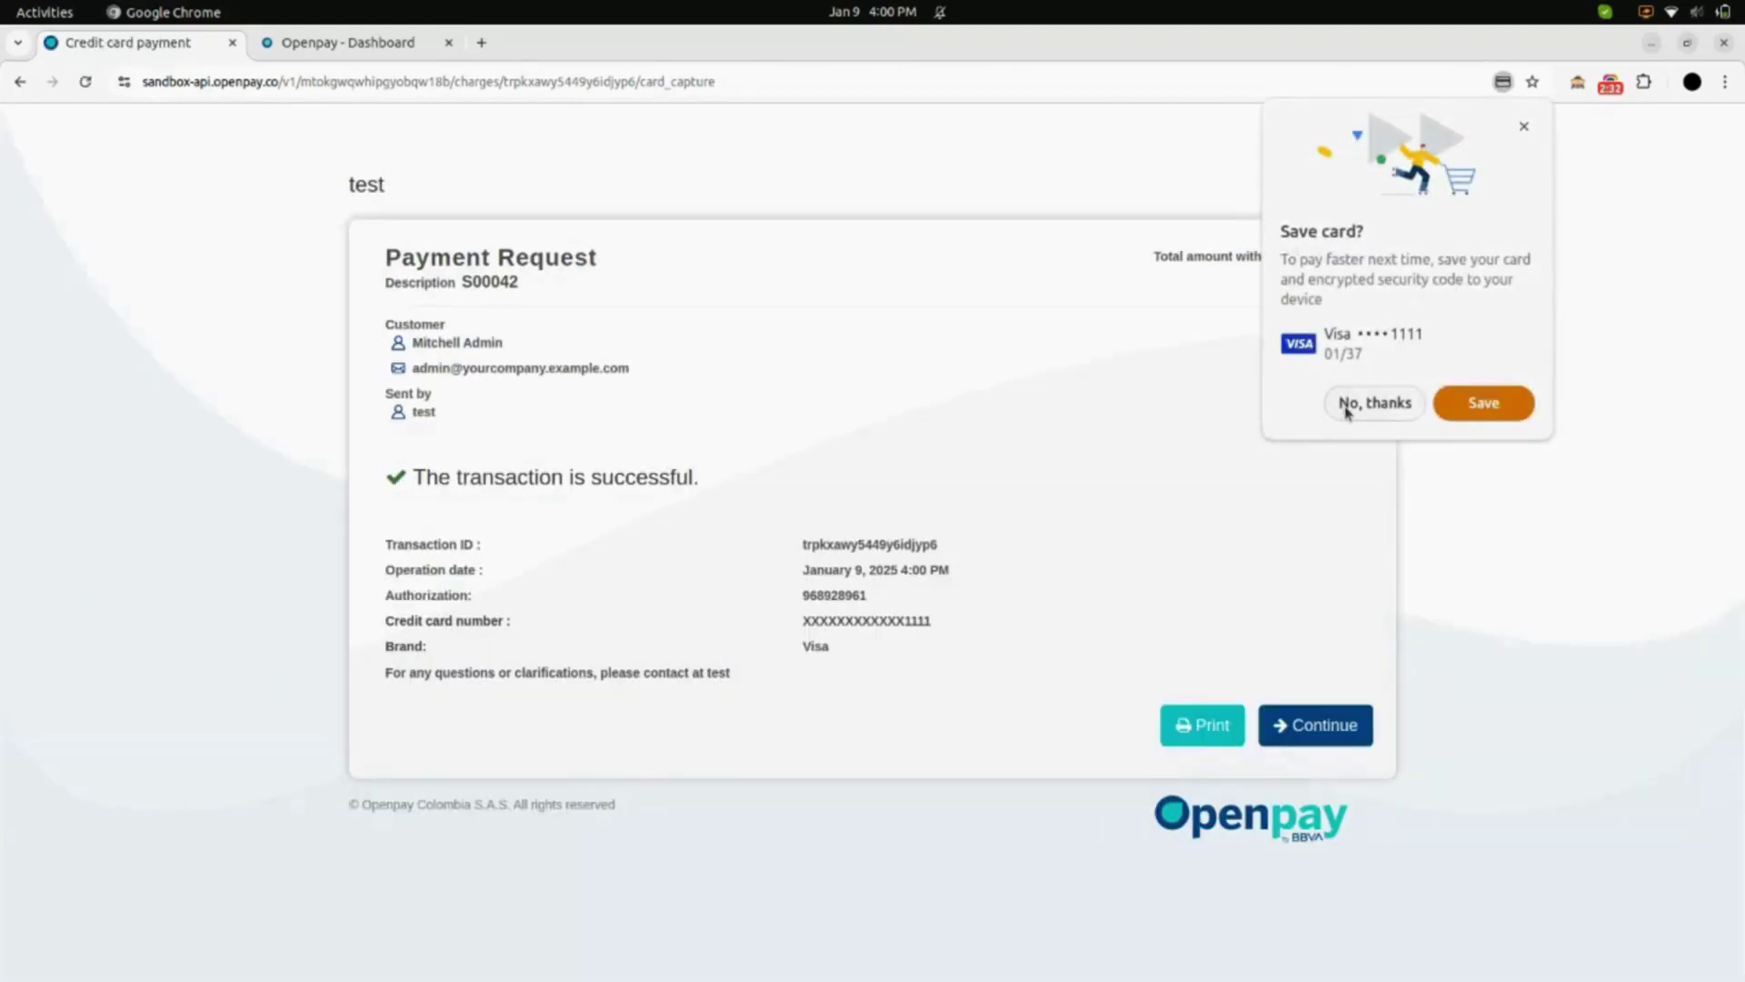
pyautogui.click(1344, 405)
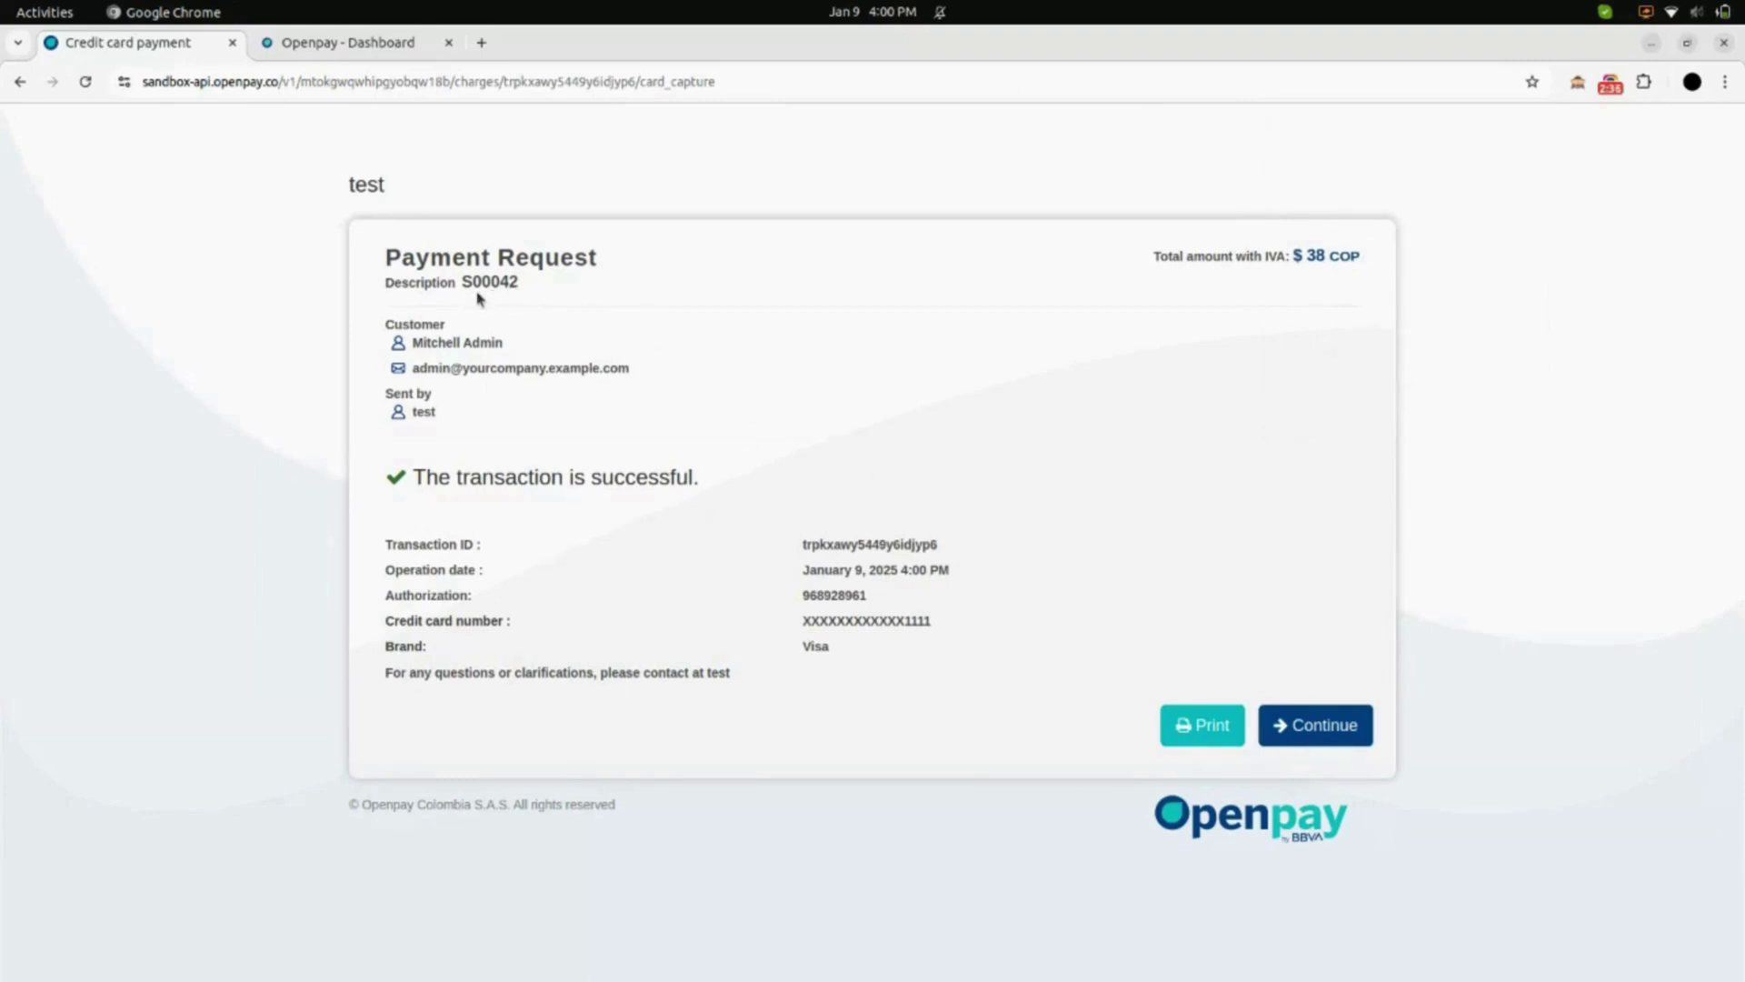
pyautogui.click(1342, 732)
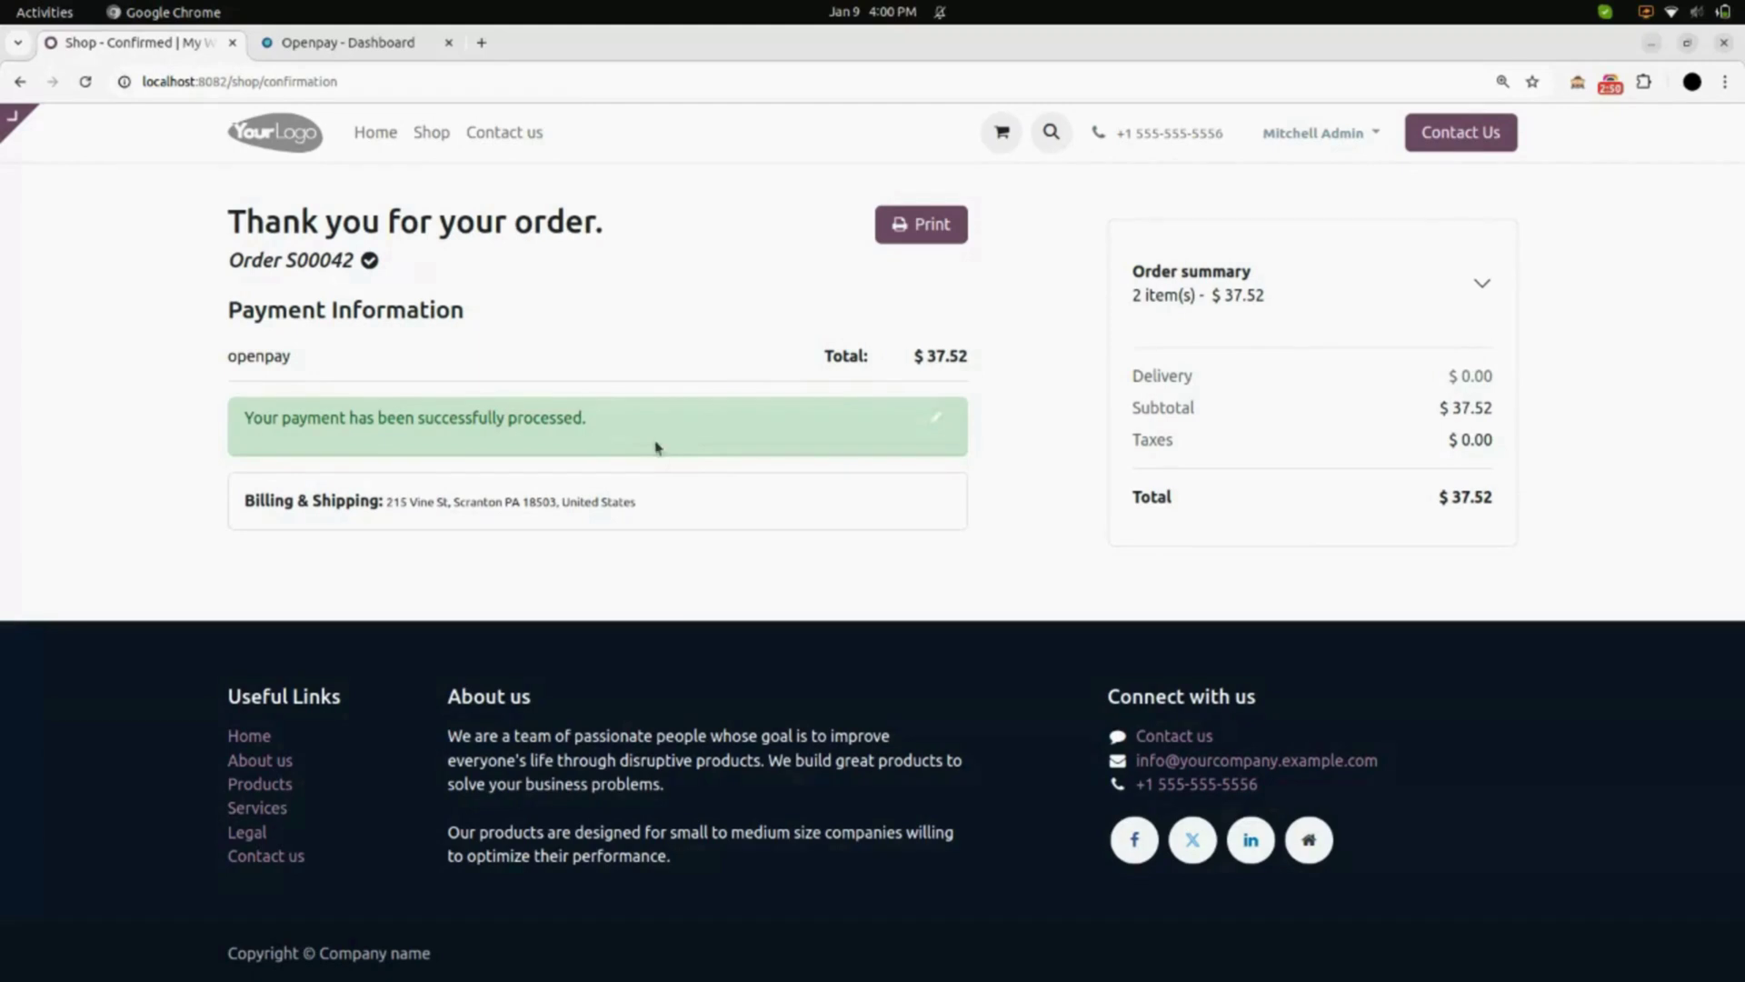
# Step: Leave the shop for the Odoo backend and open the newest openpay record among the Website app's payment transactions
pyautogui.click(392, 136)
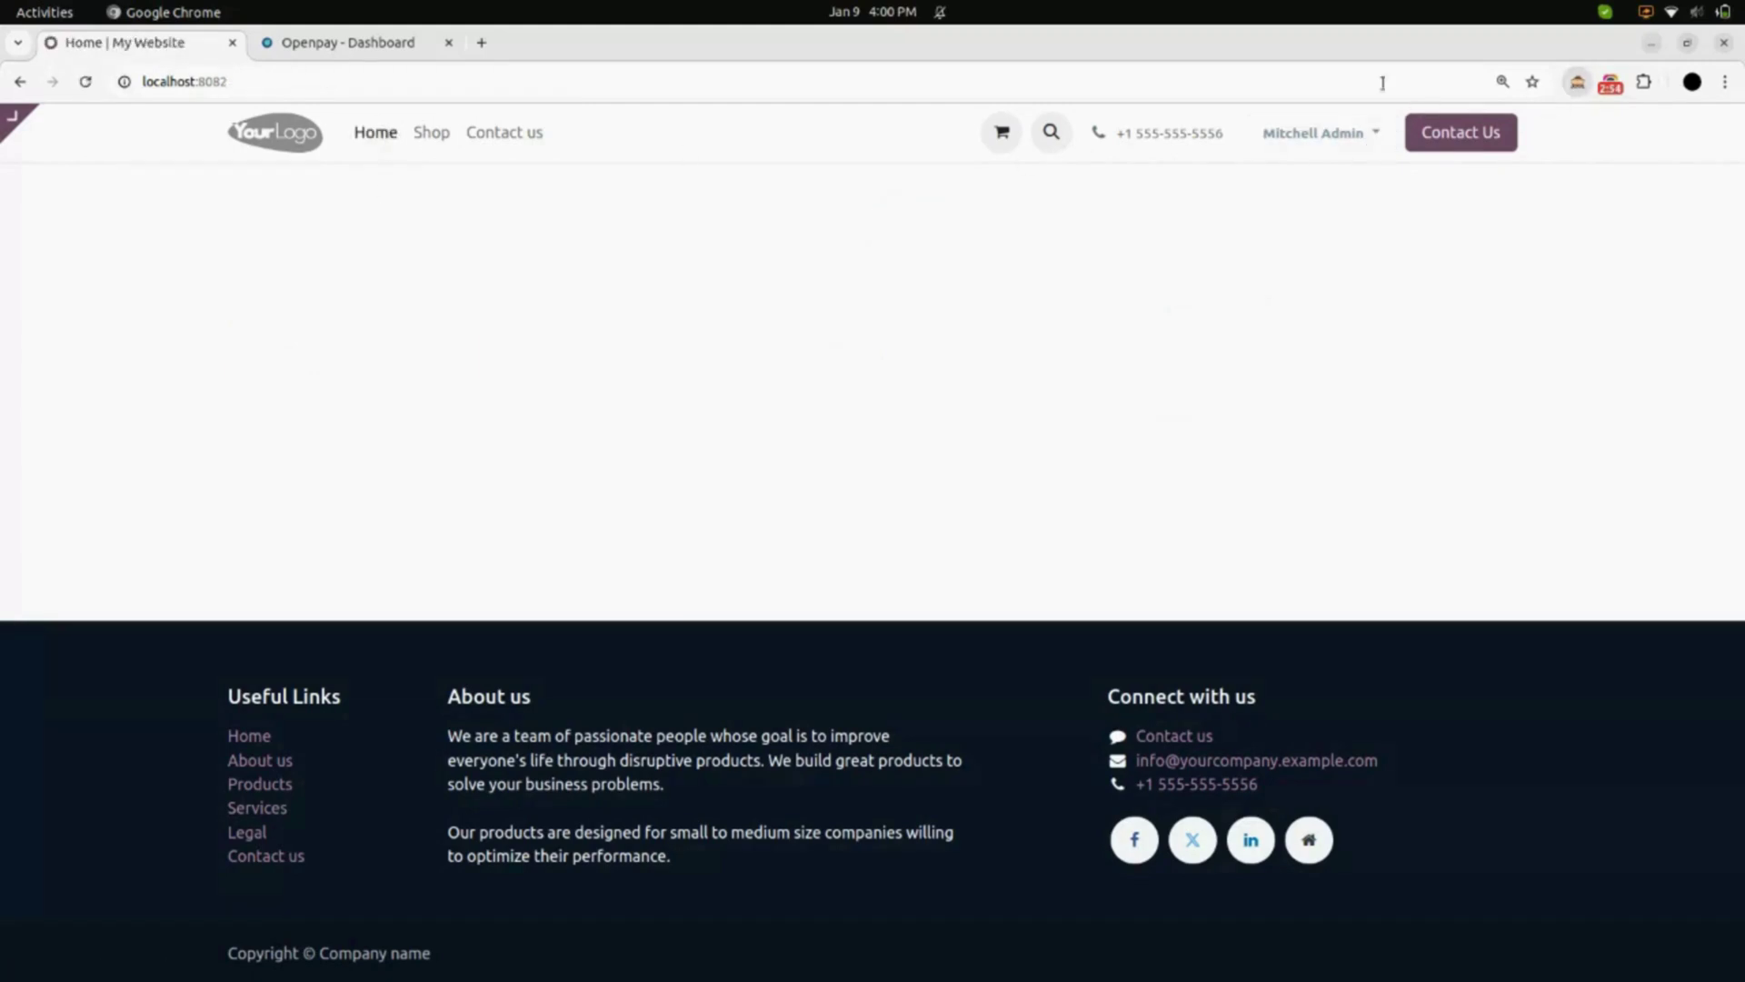
pyautogui.click(19, 121)
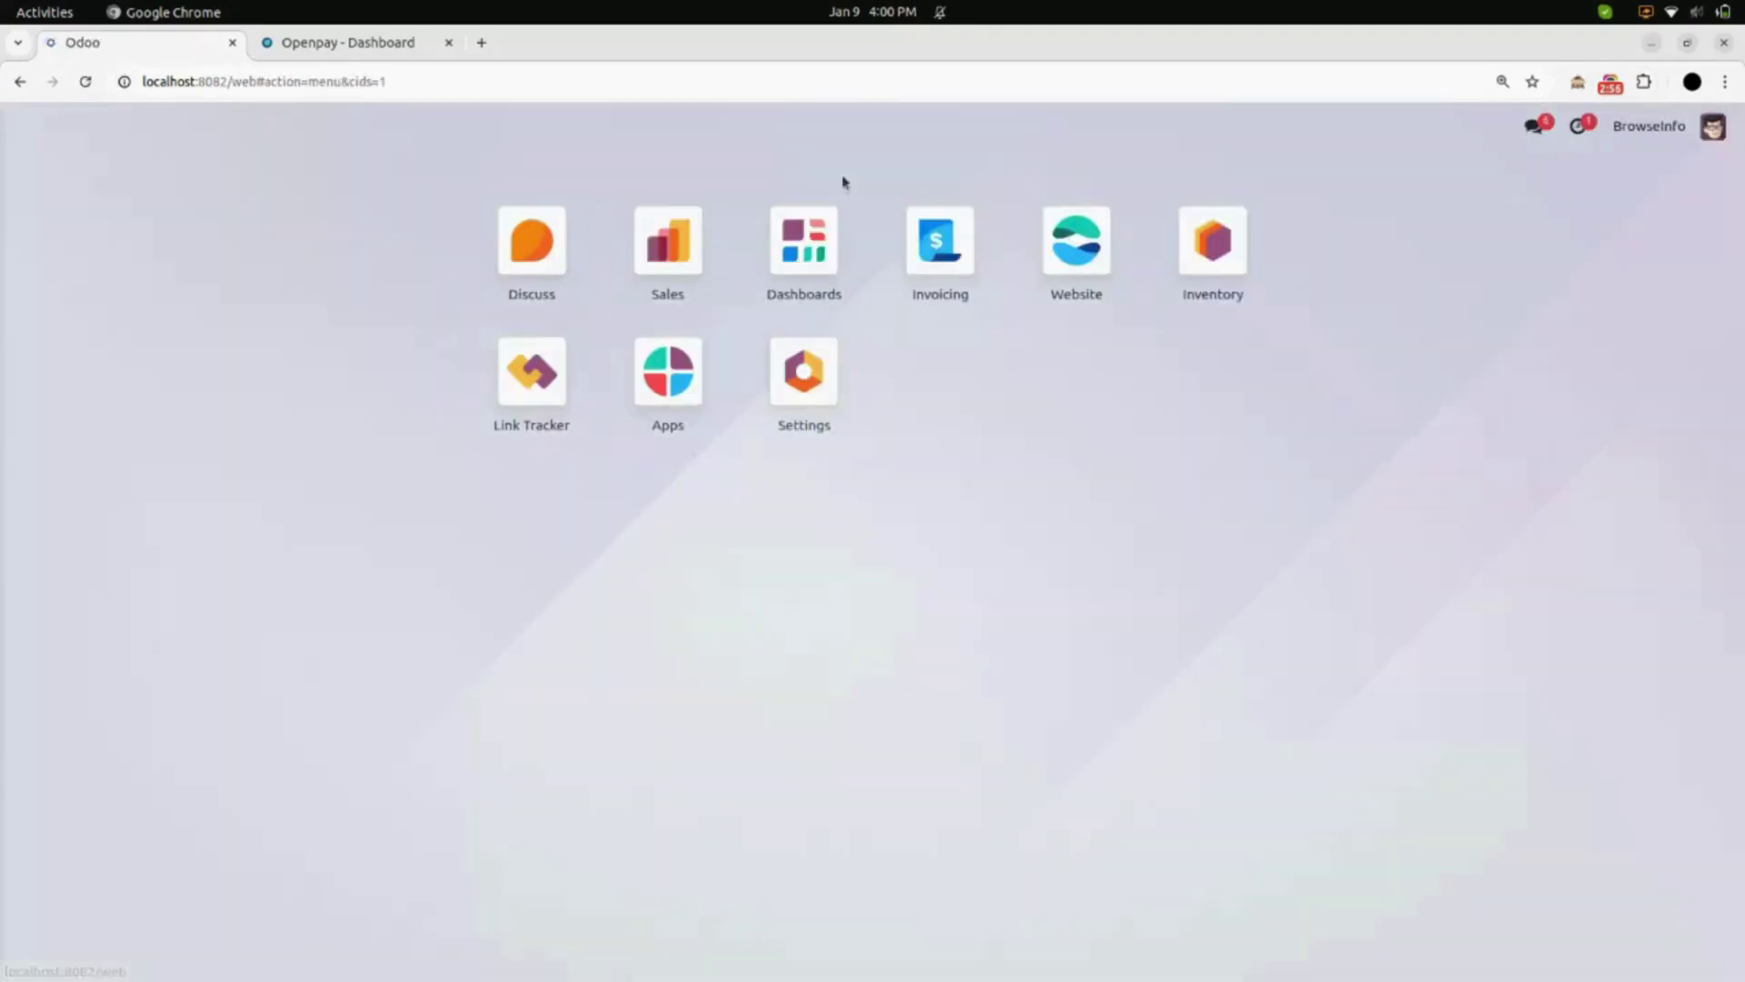
pyautogui.click(1074, 238)
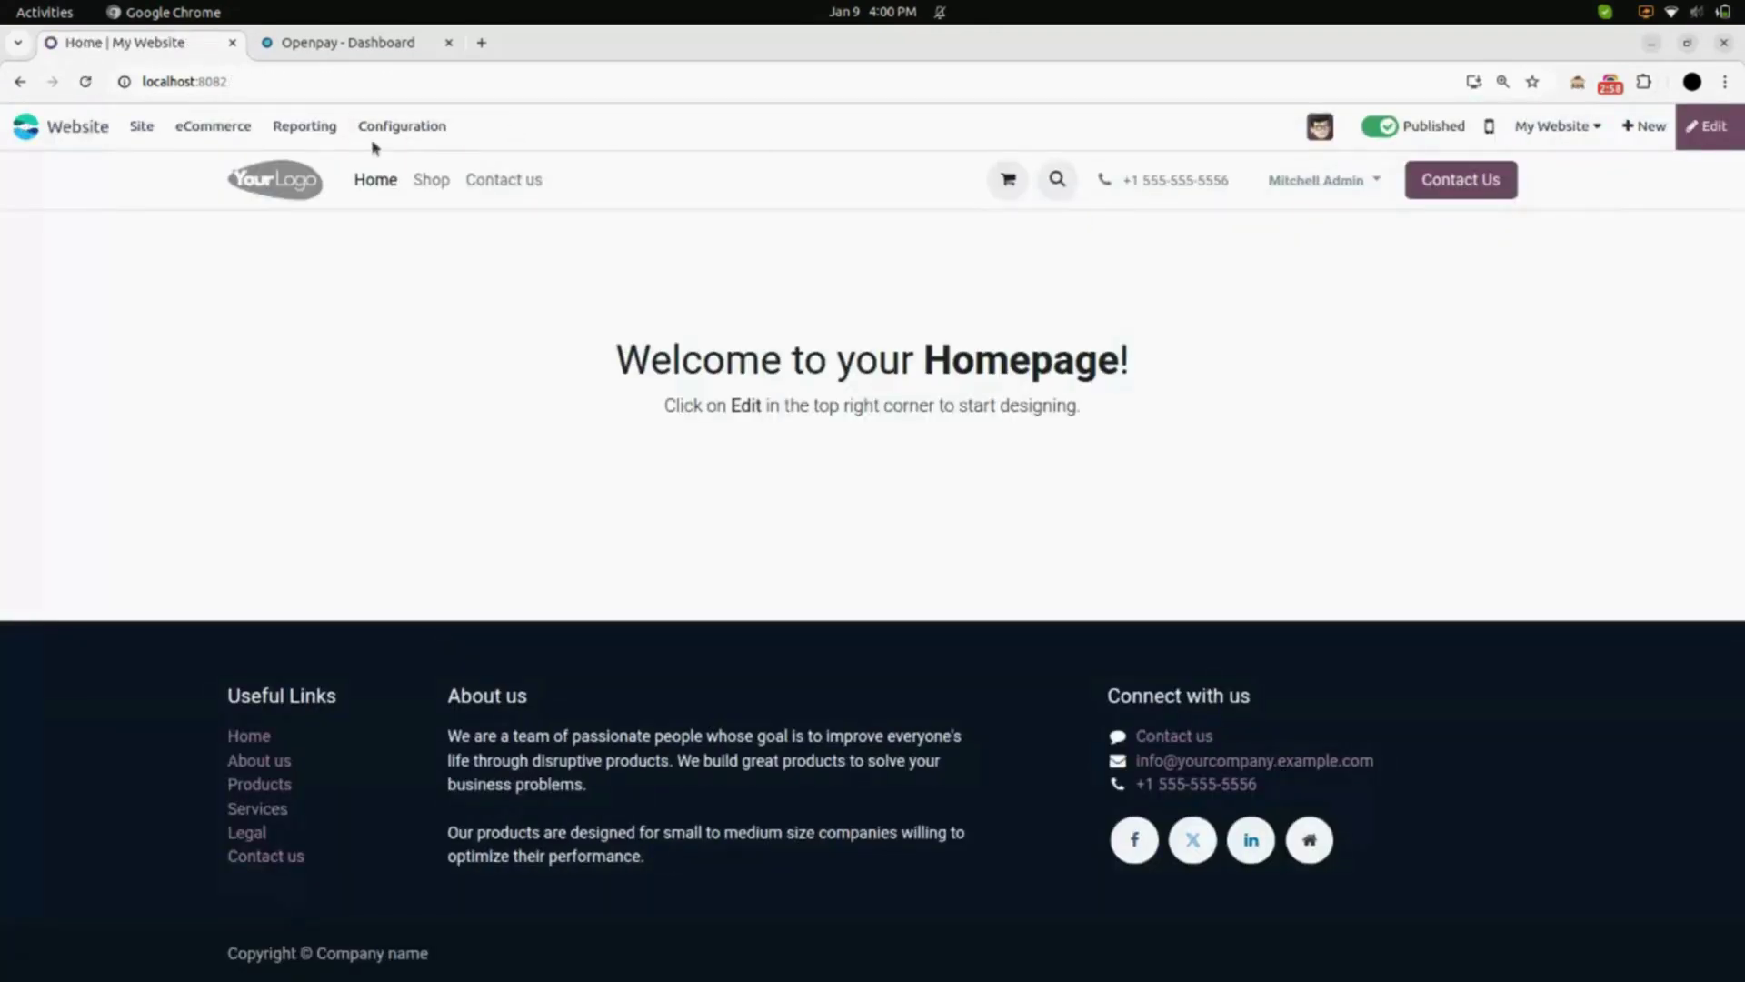
pyautogui.click(408, 128)
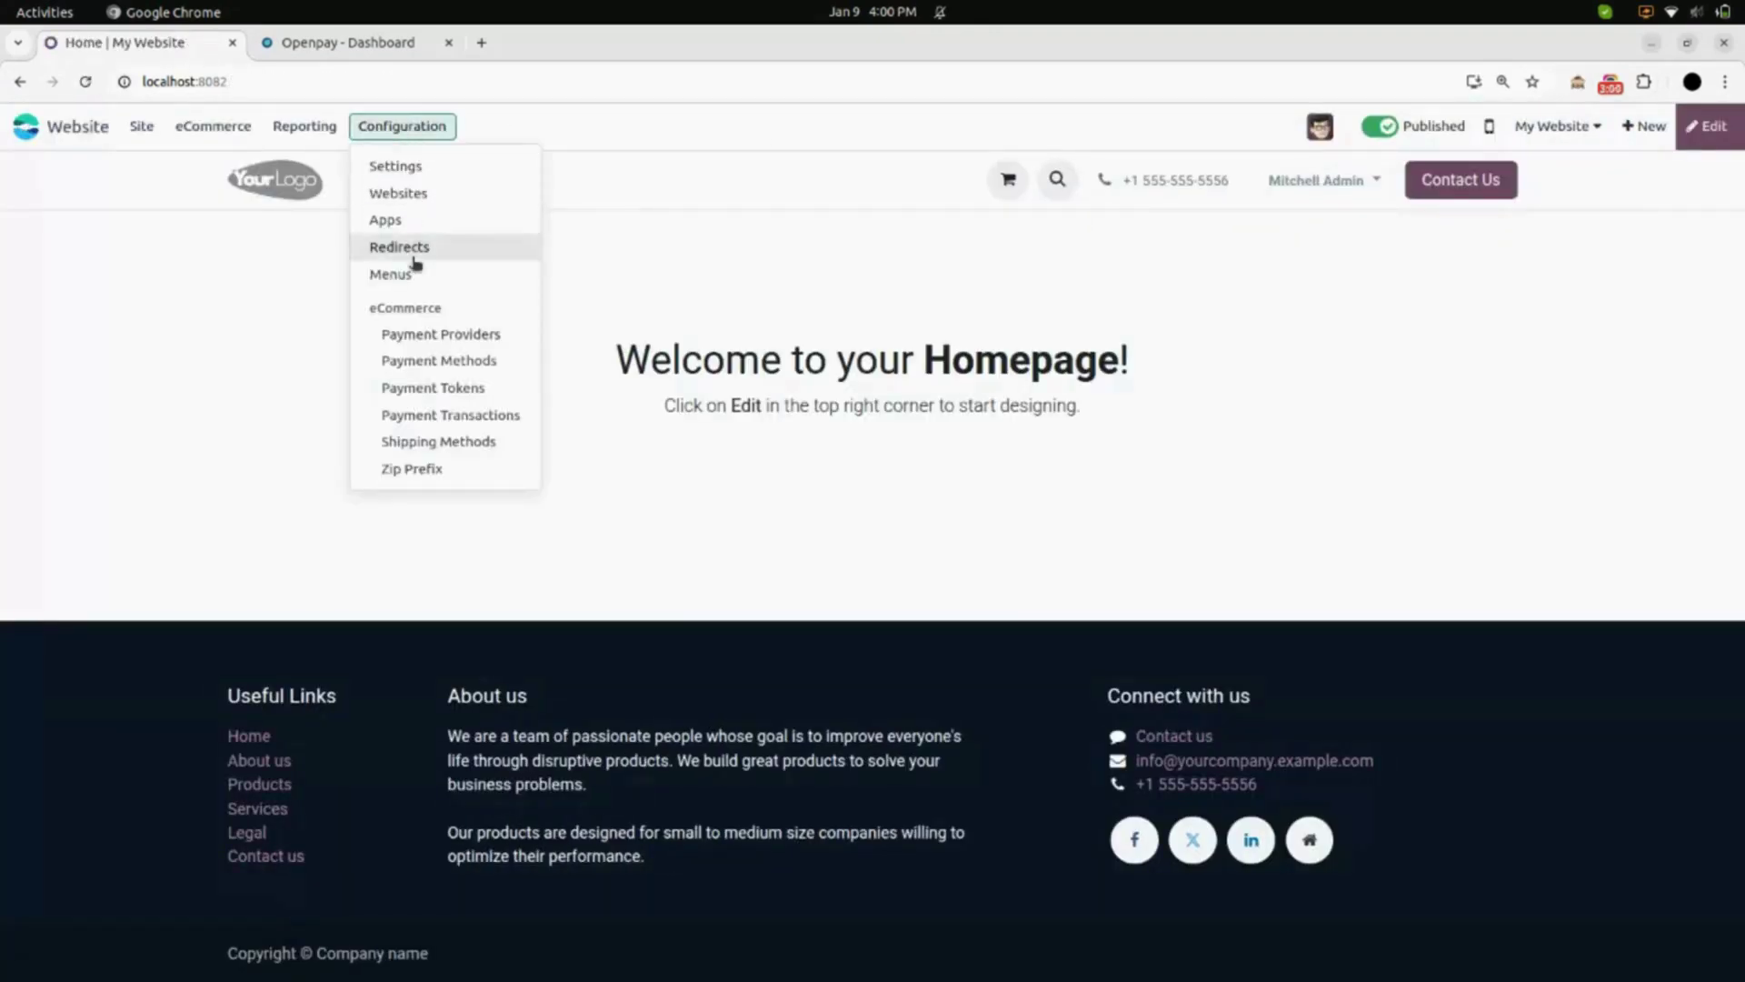
pyautogui.click(484, 422)
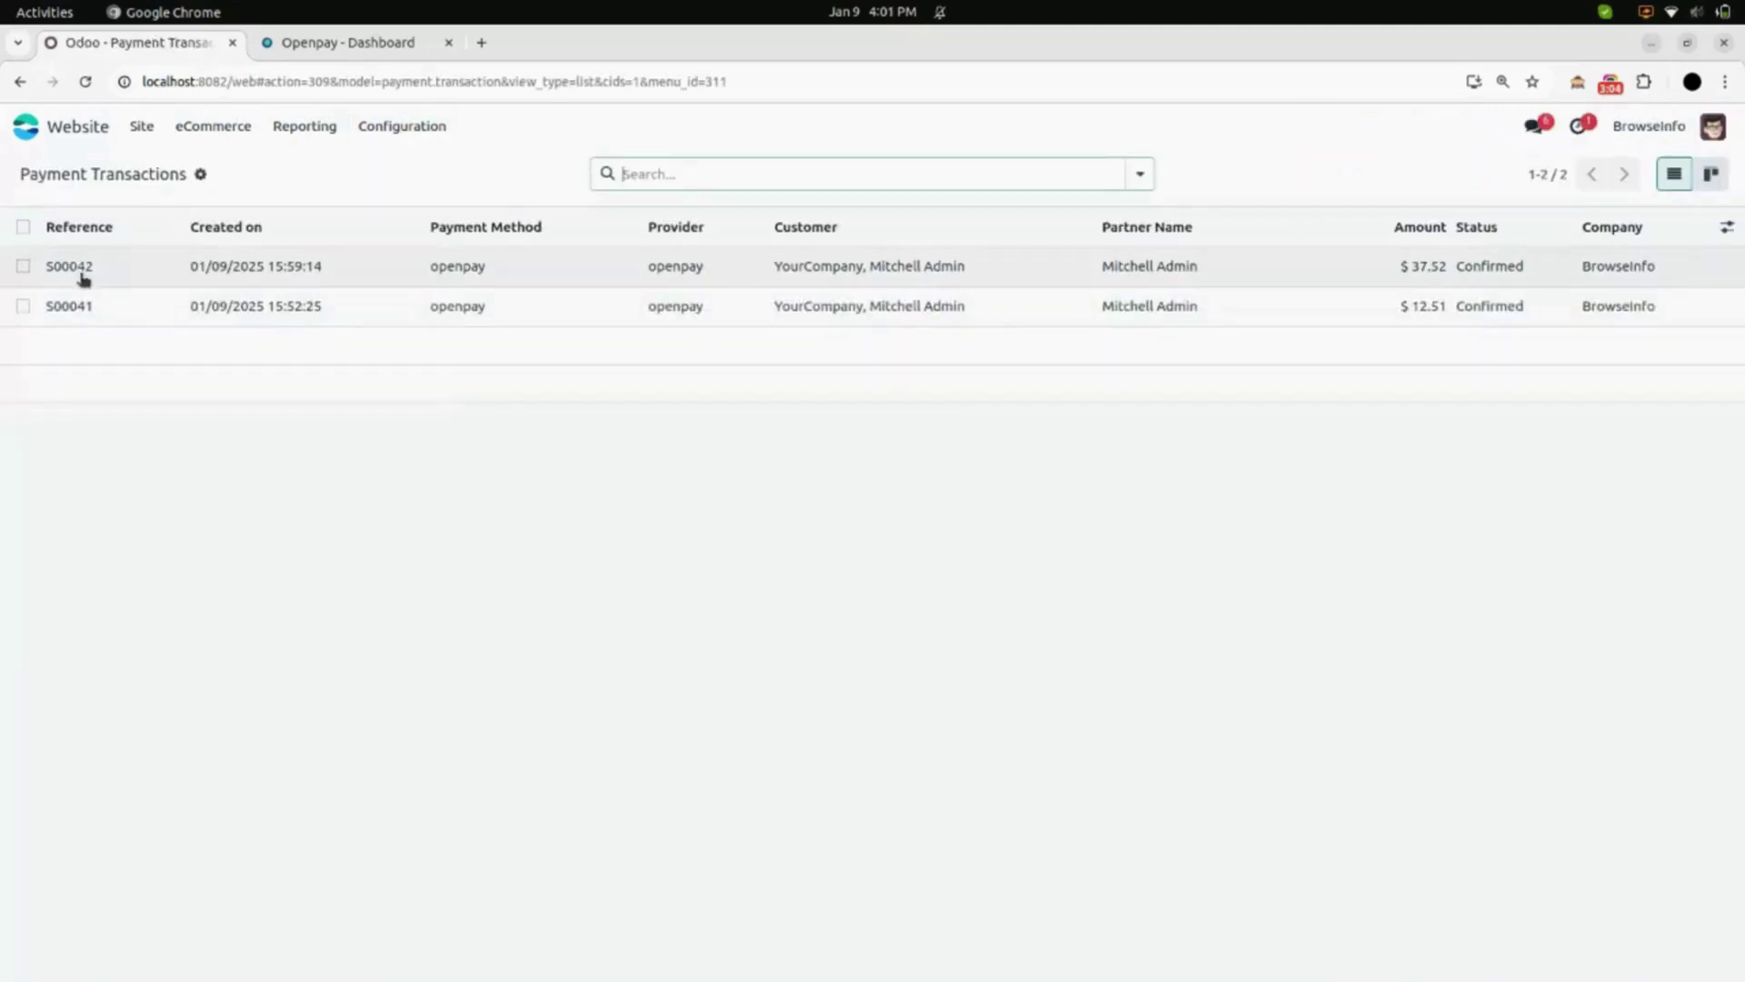
pyautogui.click(643, 278)
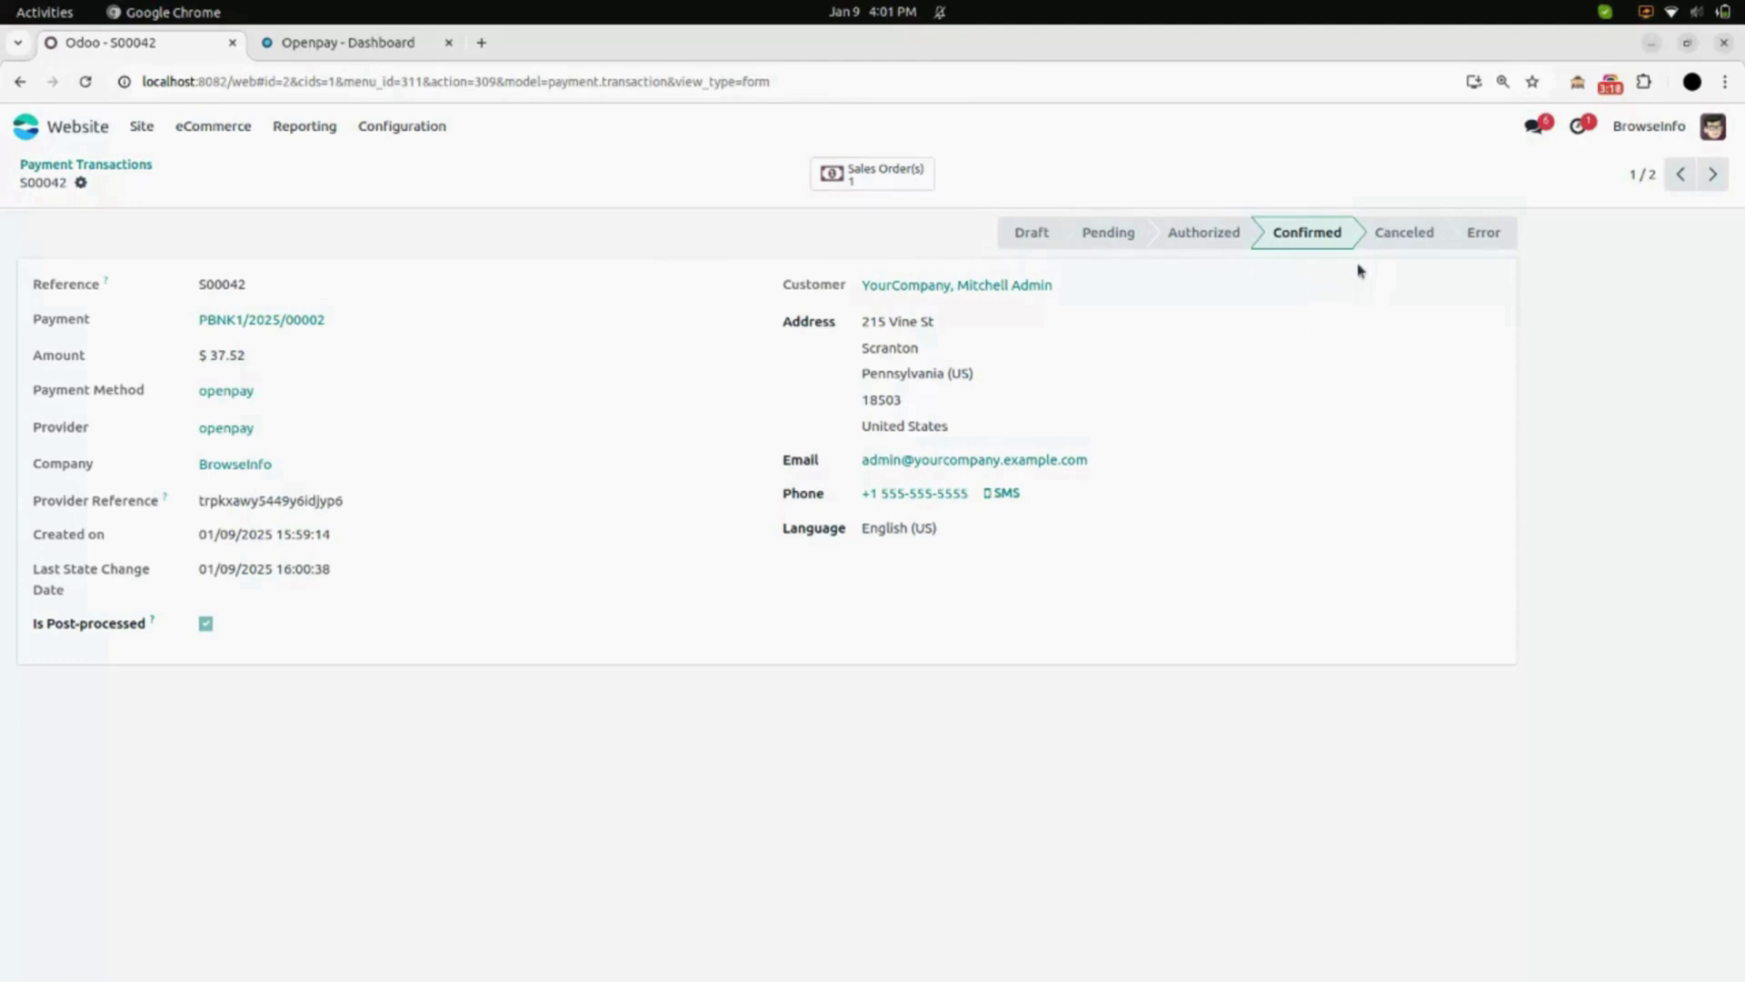
# Step: Open the sales order linked to the payment transaction and review its order lines and total
pyautogui.click(880, 173)
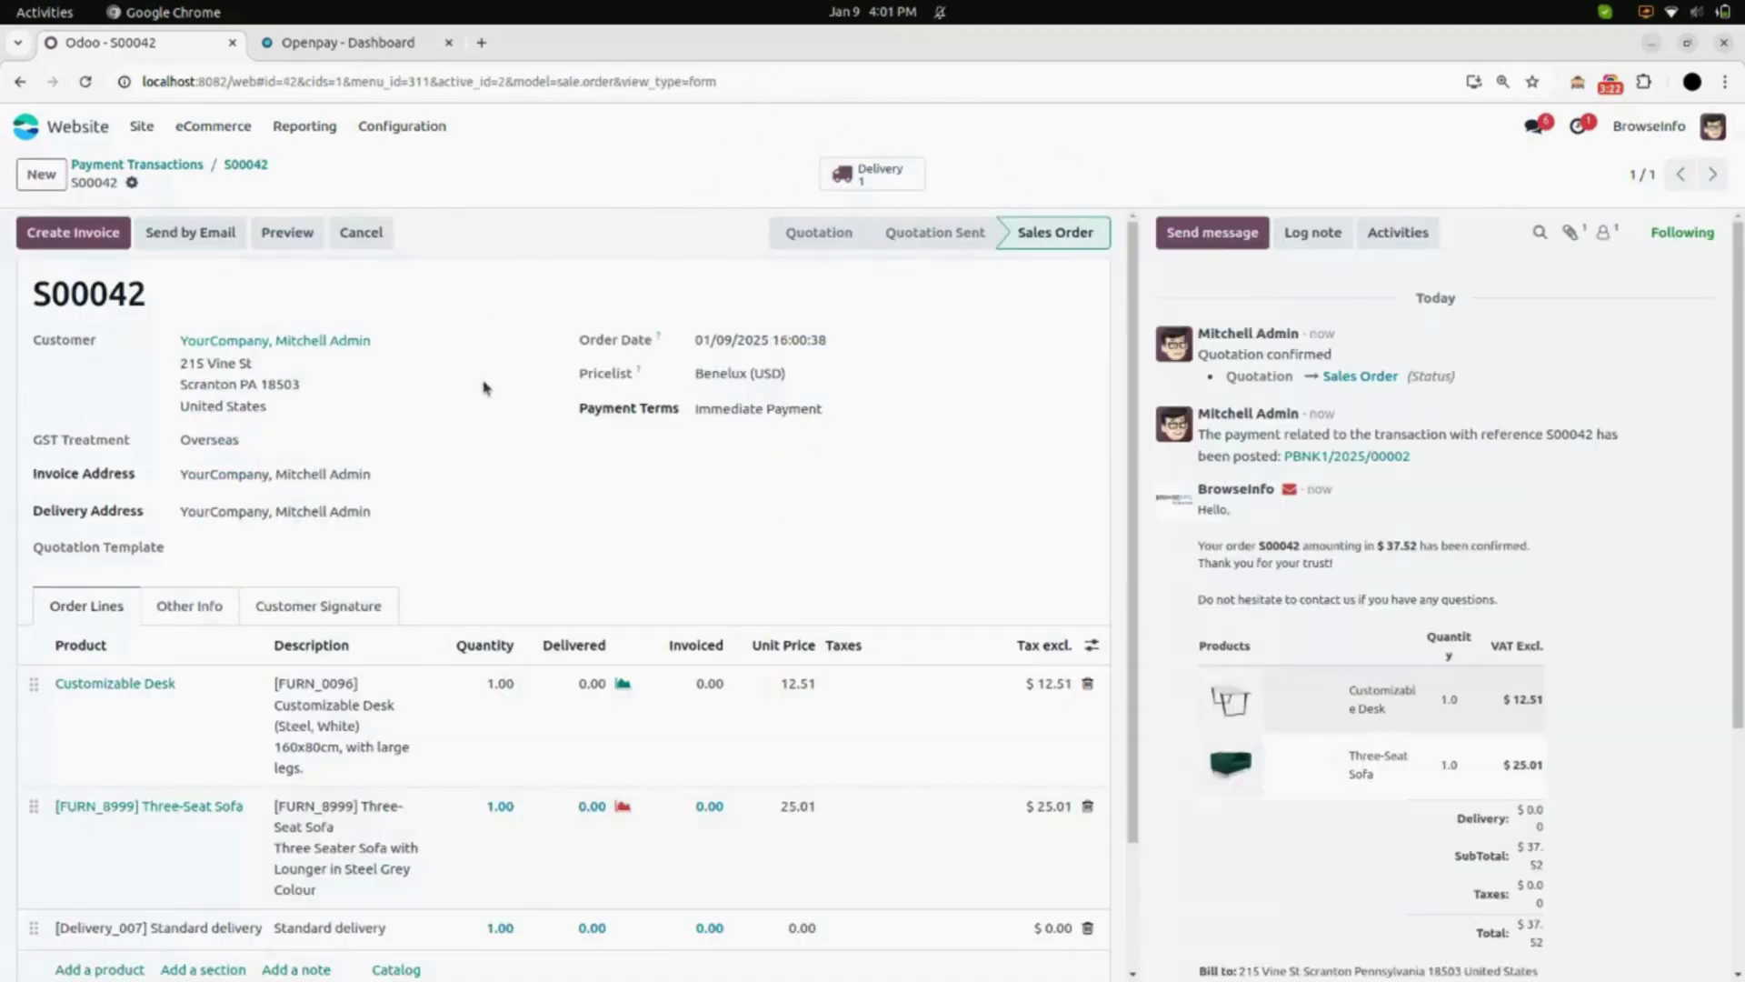
pyautogui.scroll(-2, 482, 386)
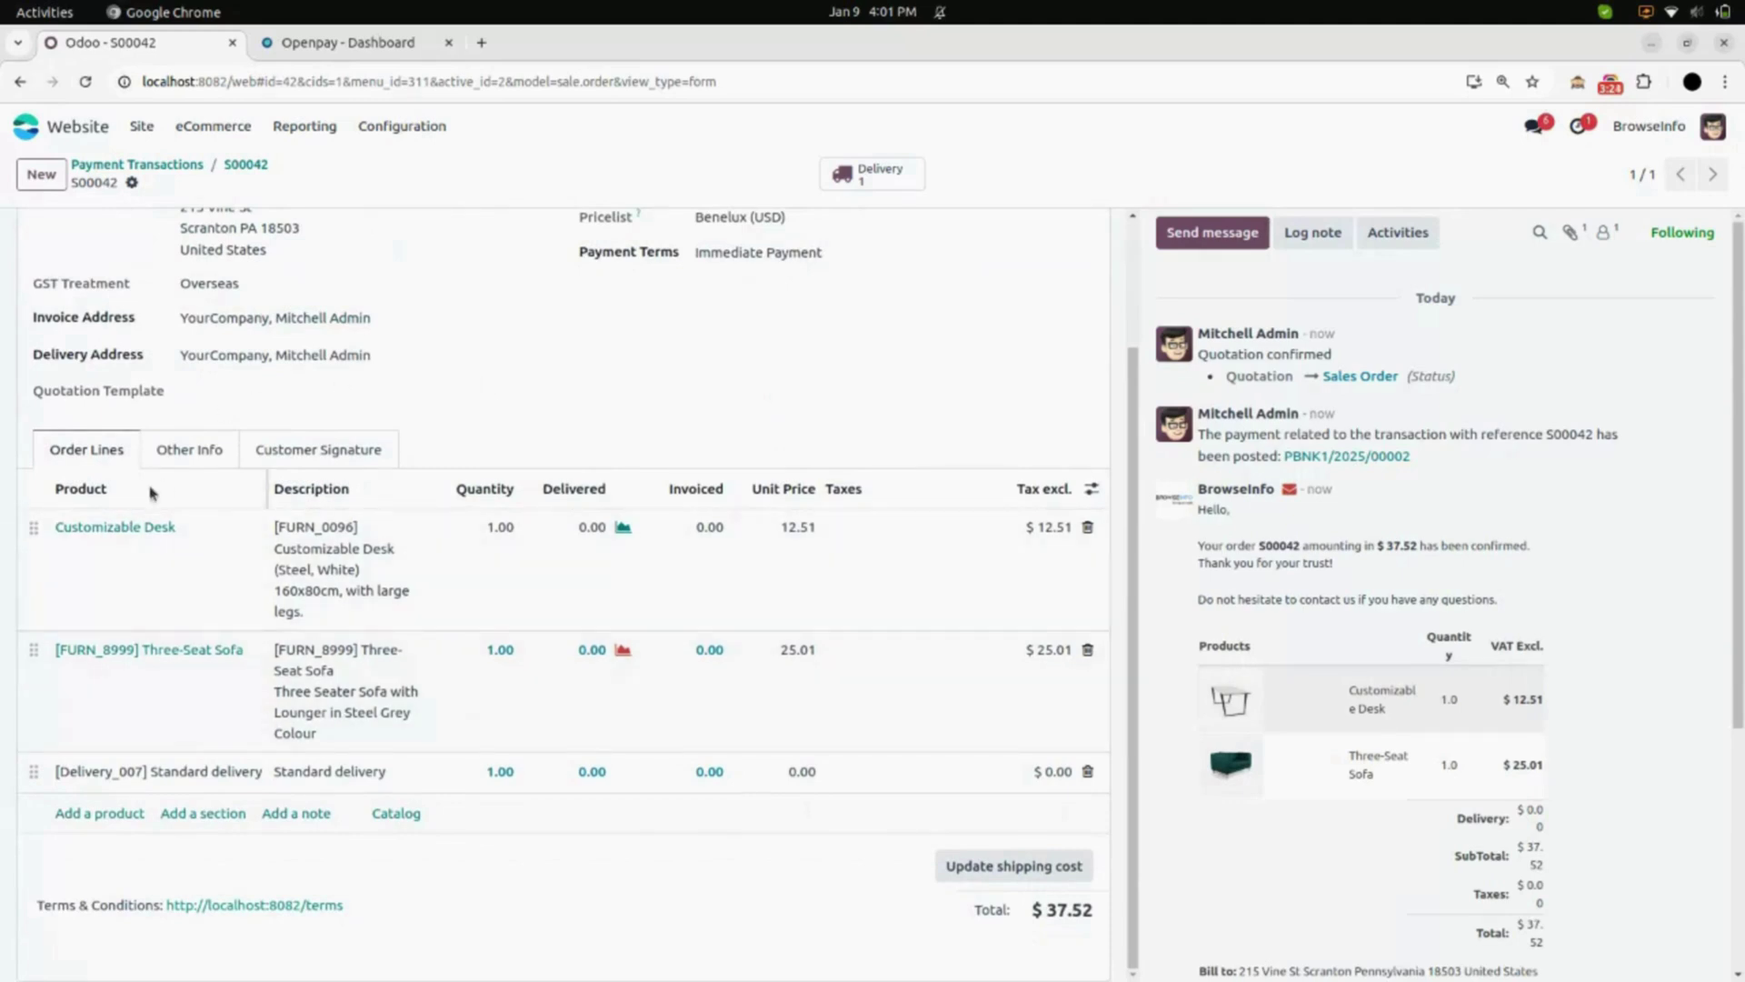
pyautogui.scroll(-5, 1429, 623)
pyautogui.scroll(-2, 1430, 624)
# Step: Switch to the Openpay dashboard, examine the newest charge's payment, customer, card and device details, and collapse them again
pyautogui.click(337, 45)
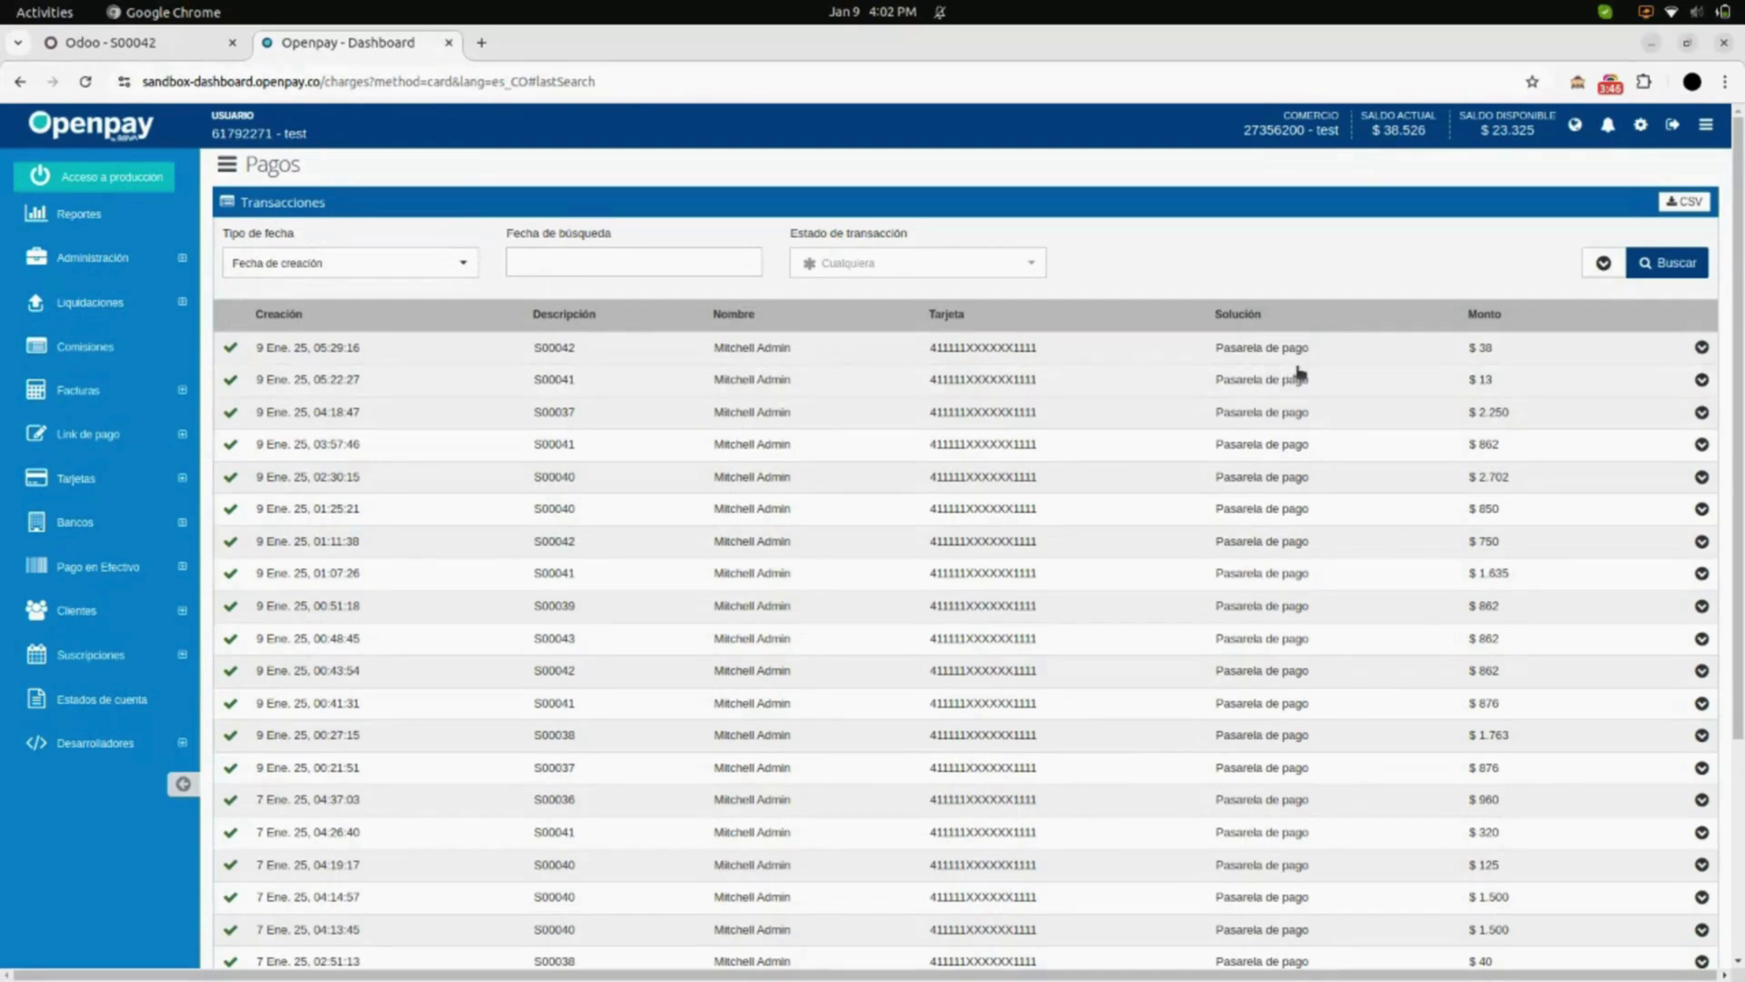
pyautogui.click(880, 354)
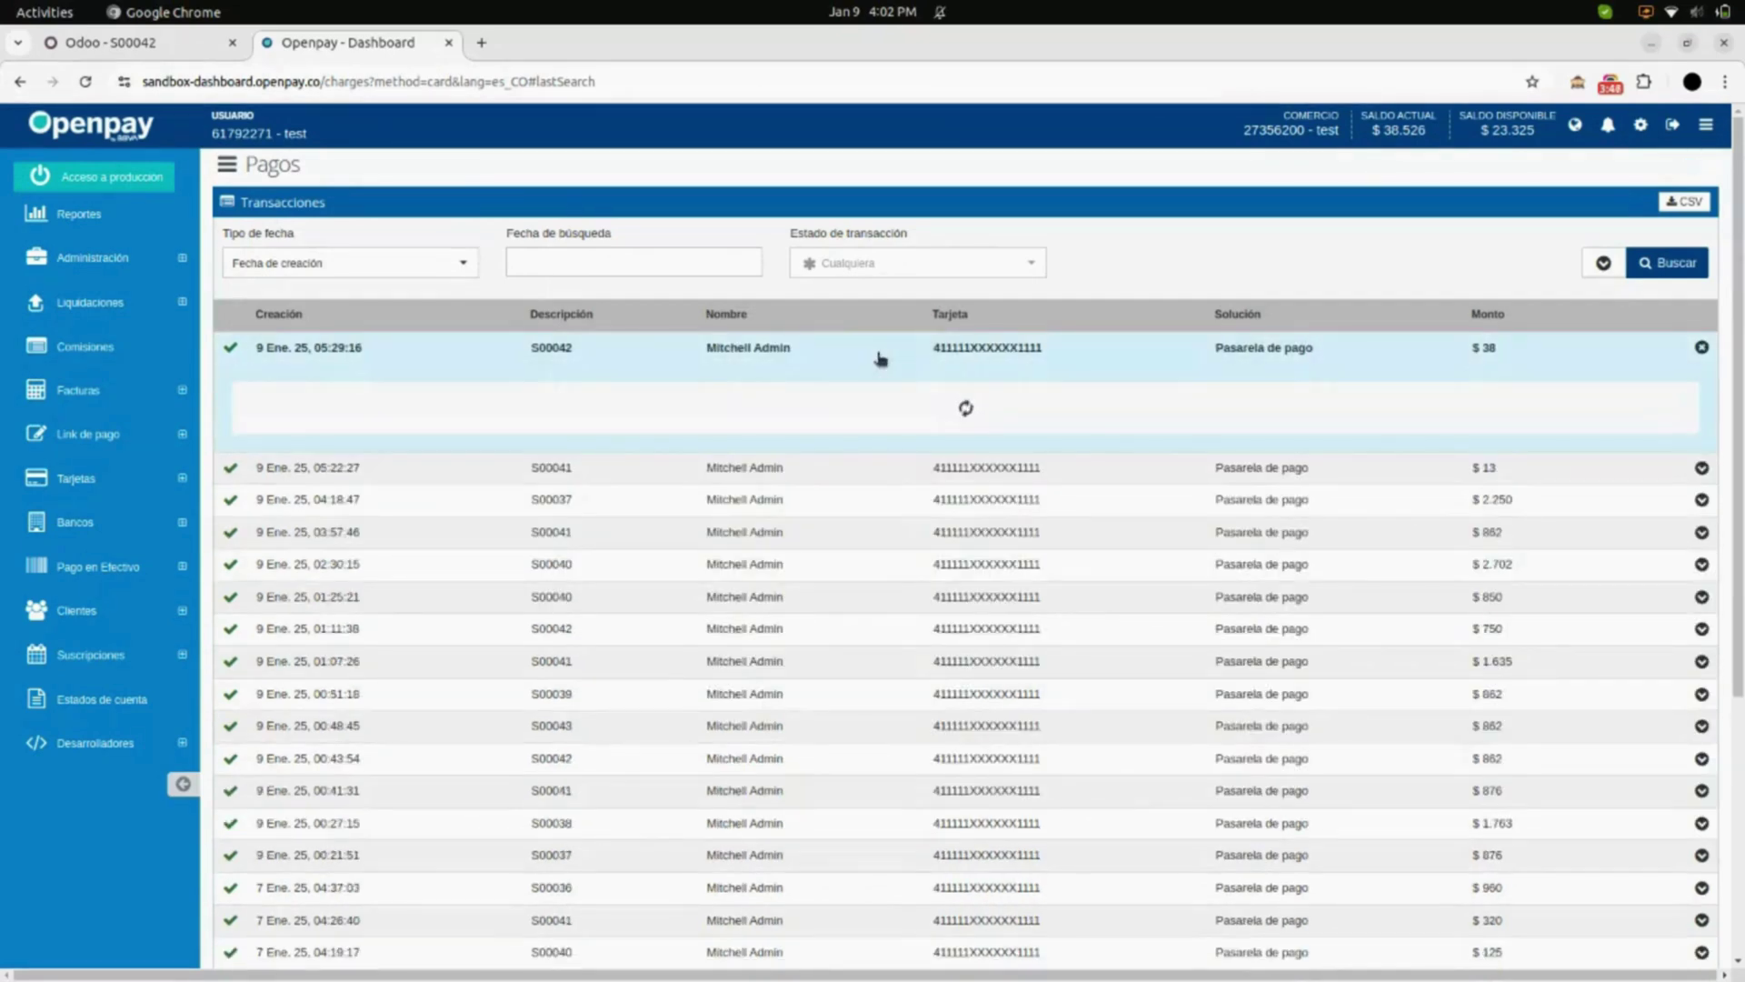
pyautogui.scroll(-3, 586, 445)
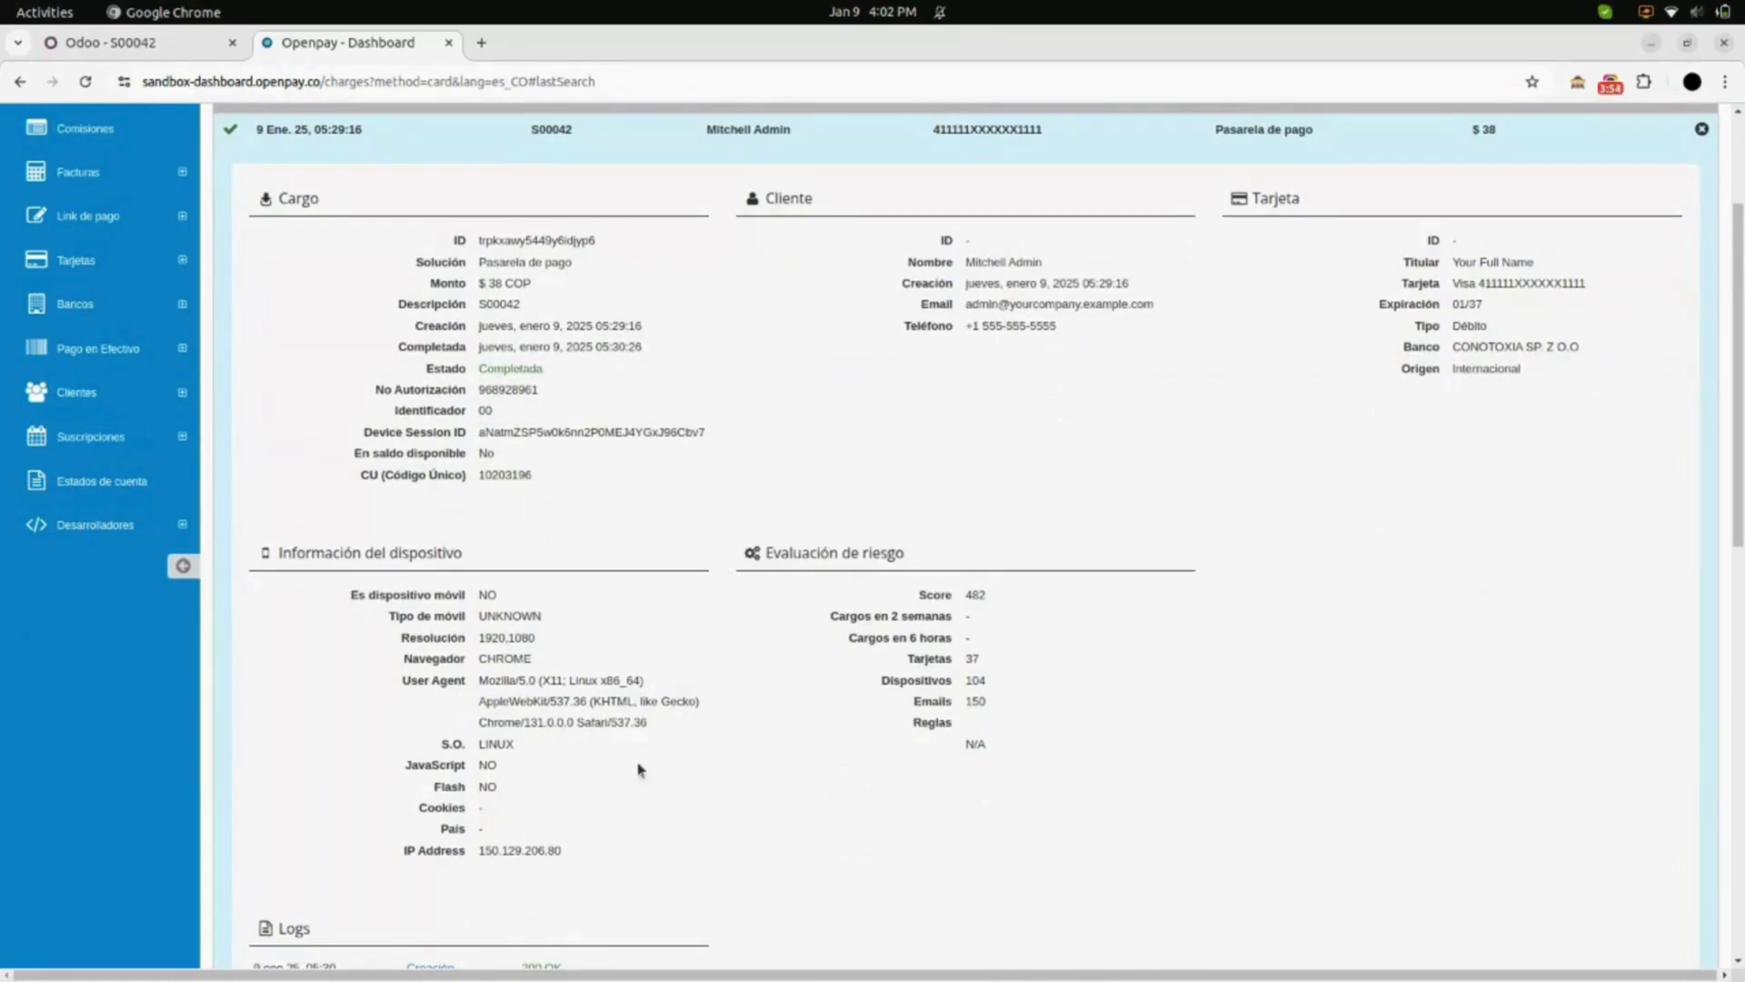
pyautogui.scroll(-2, 672, 764)
pyautogui.scroll(5, 677, 764)
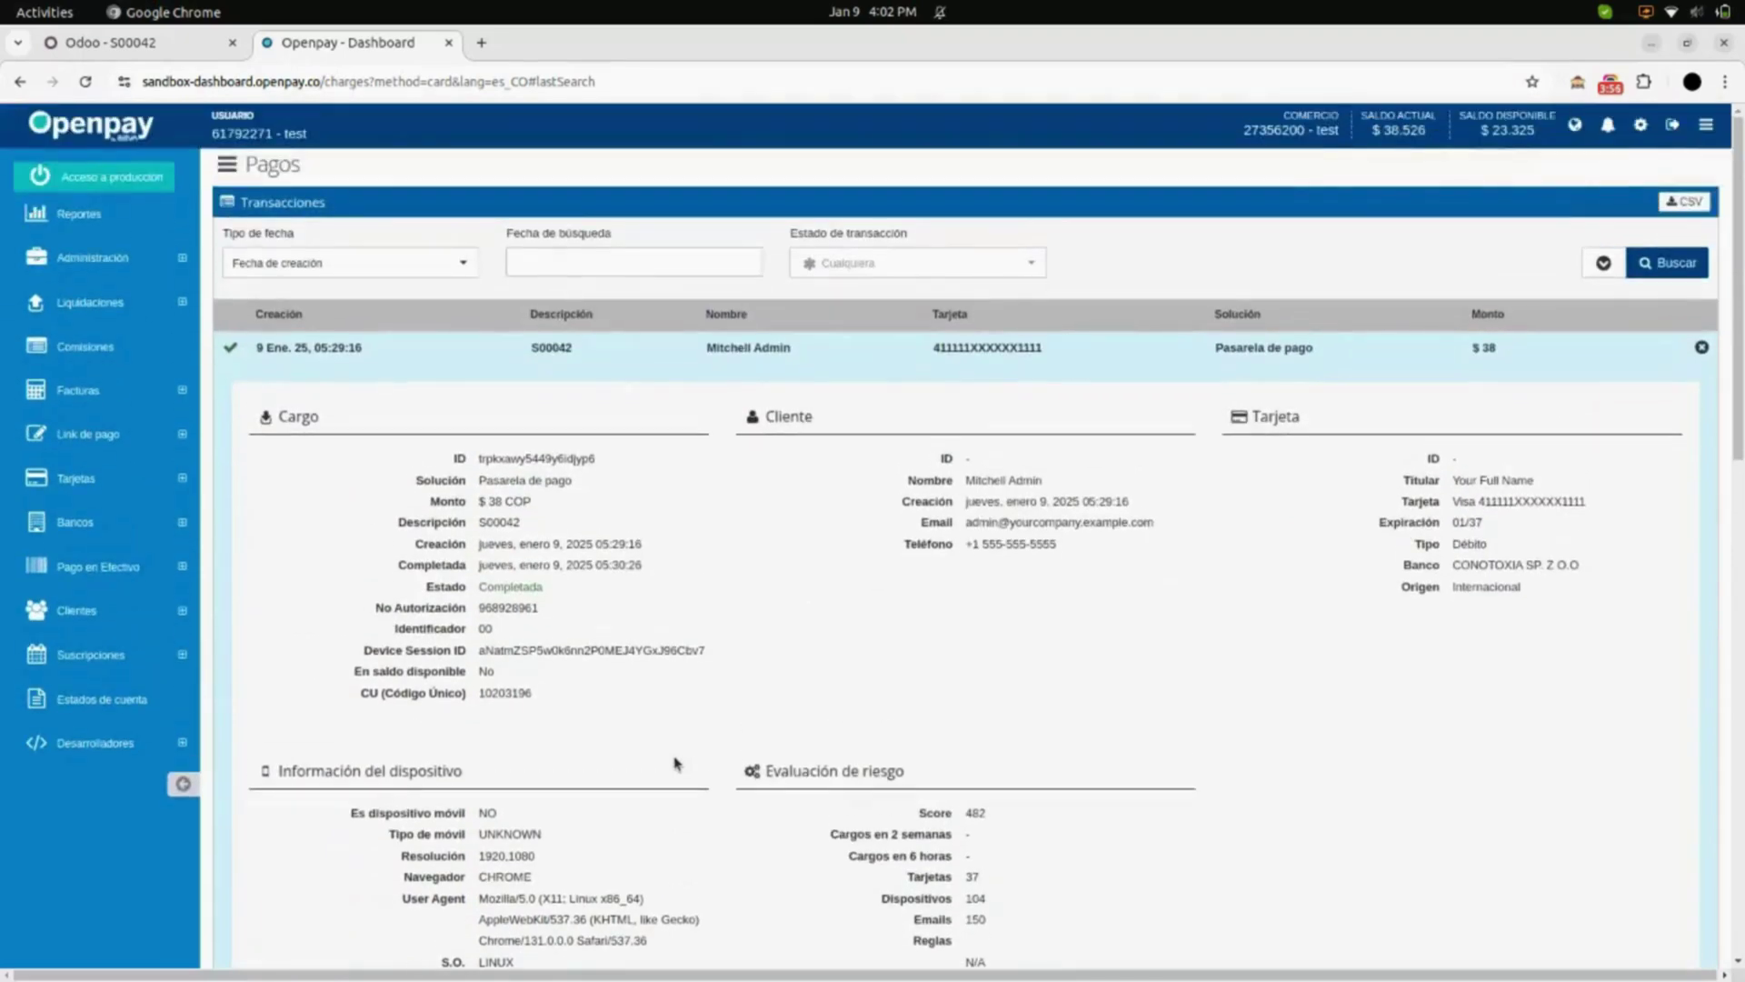
pyautogui.click(379, 354)
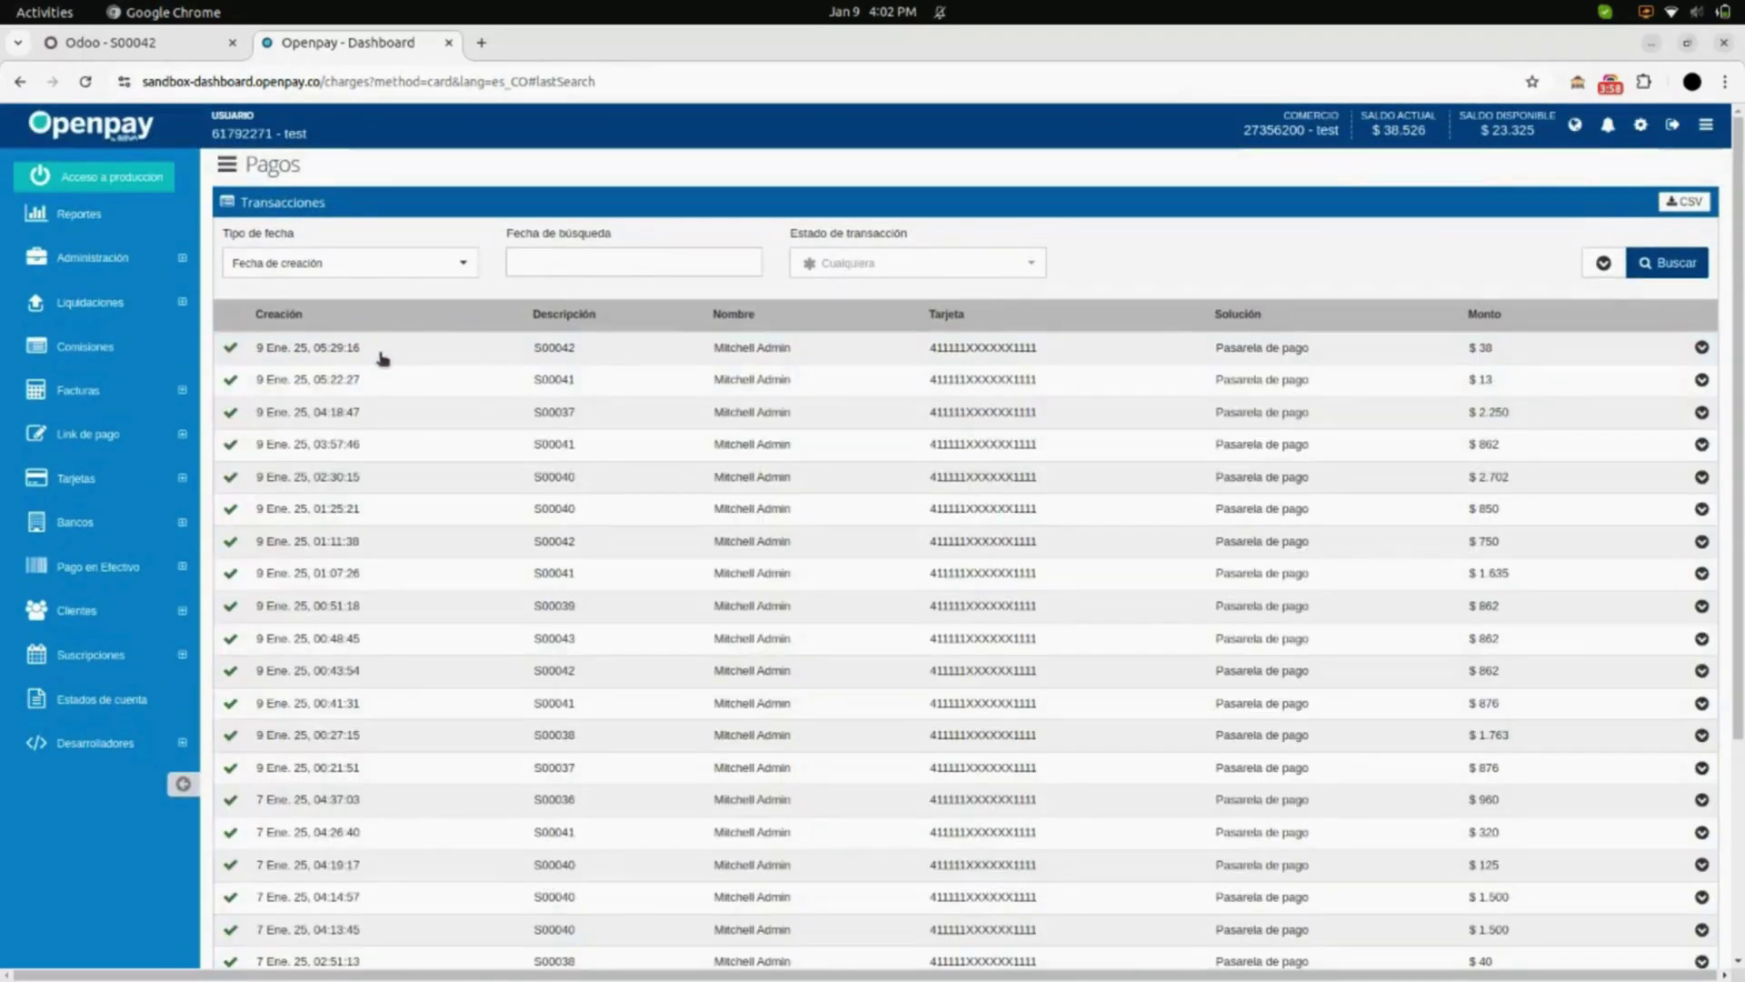
# Step: Switch back to Odoo and leave the sales order for the overview of installed apps
pyautogui.click(175, 43)
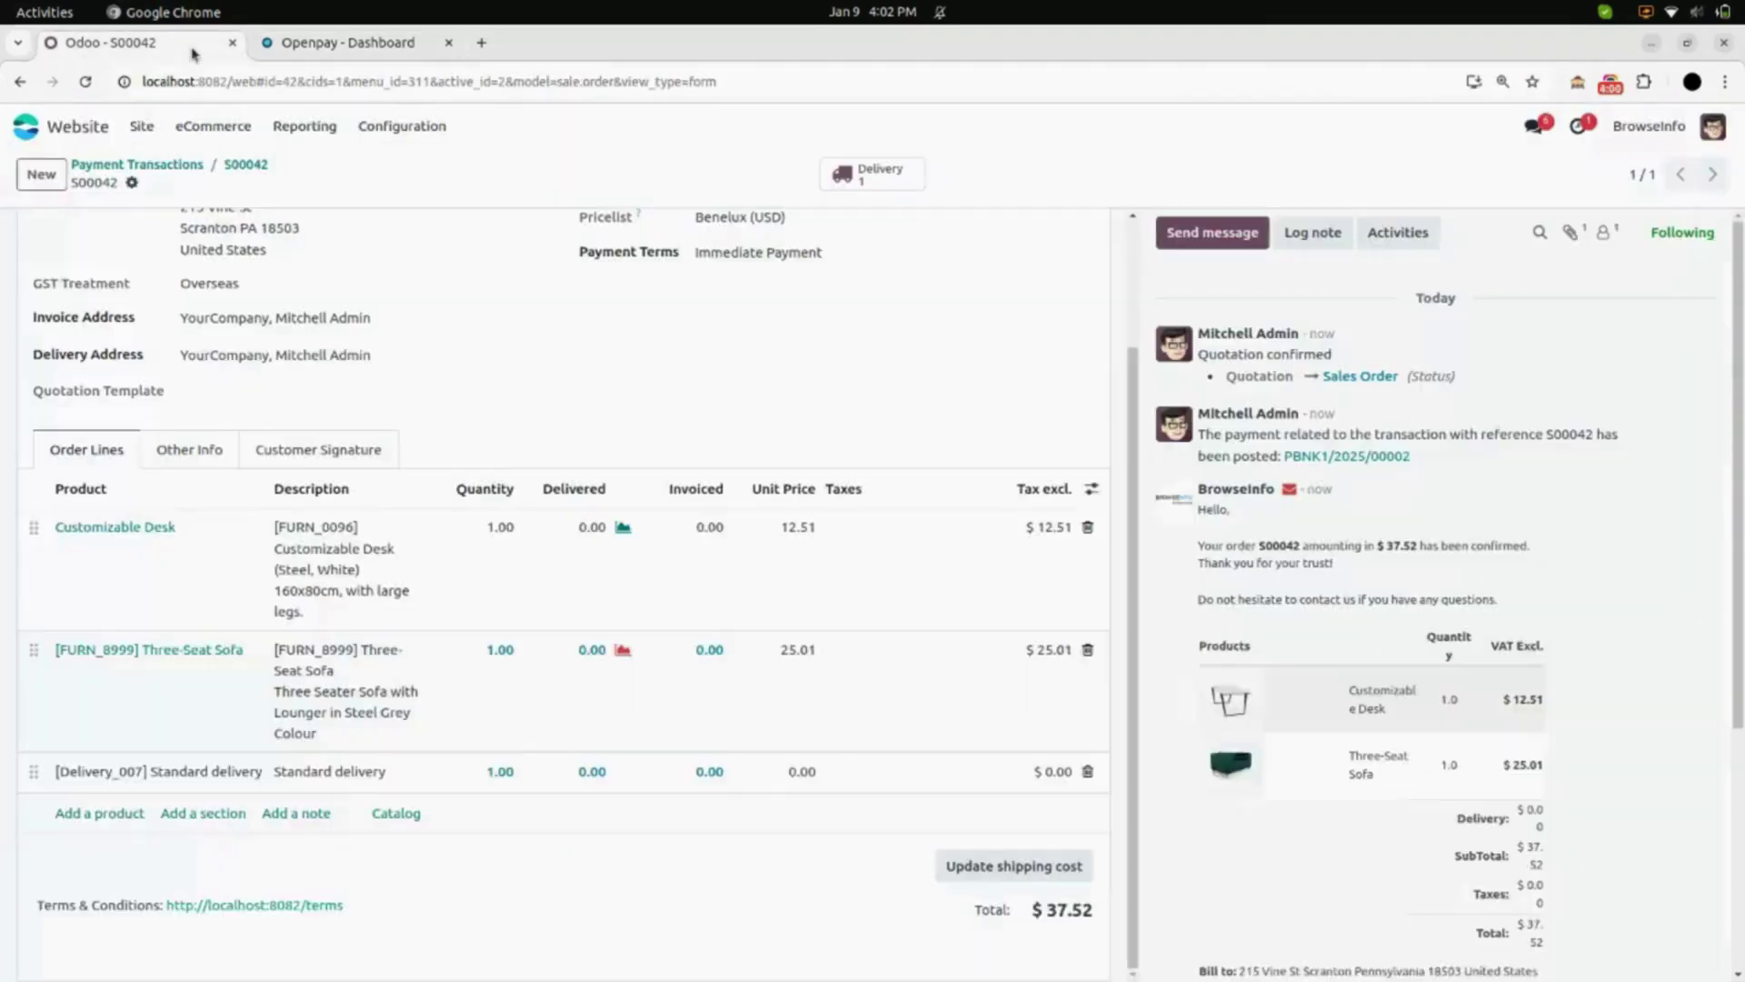
pyautogui.click(82, 128)
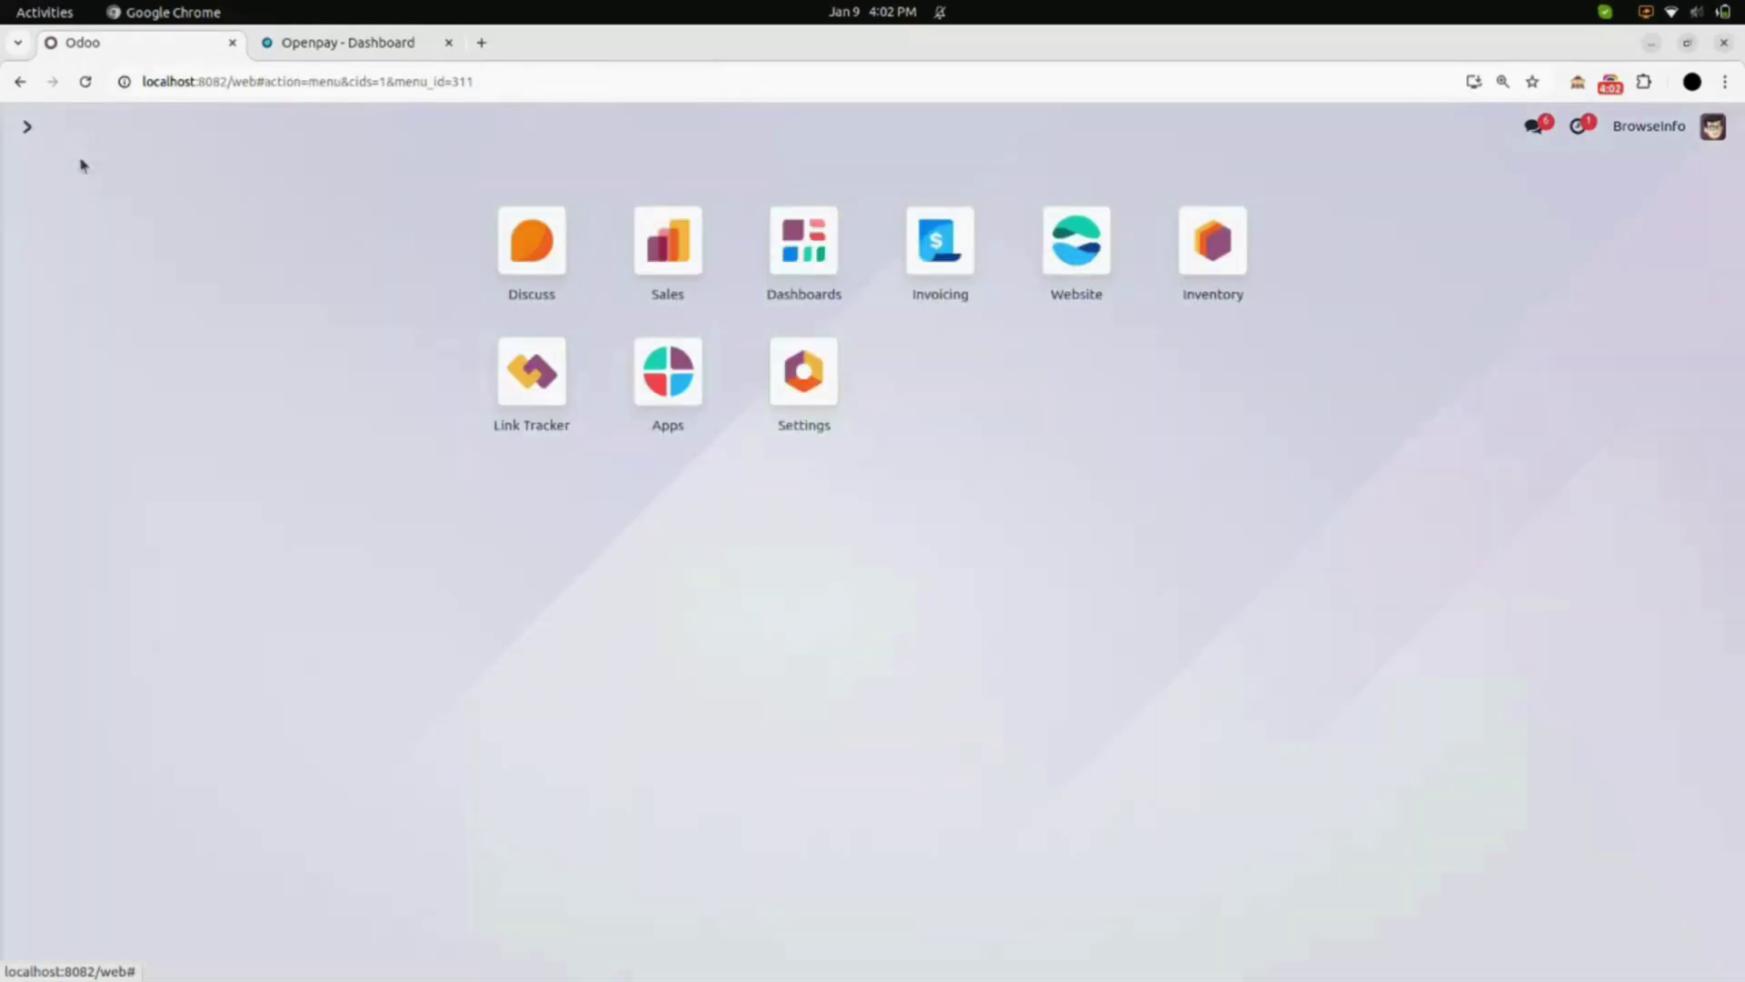